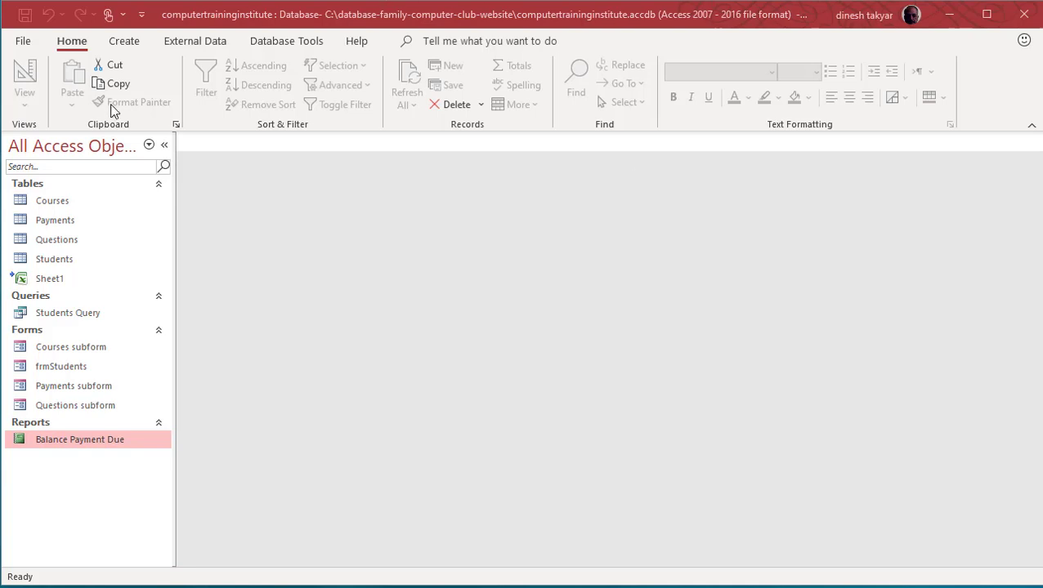
Step: Browse the Students, Questions, Payments and Courses tables and the frmStudents, Courses and Payments forms
click(70, 261)
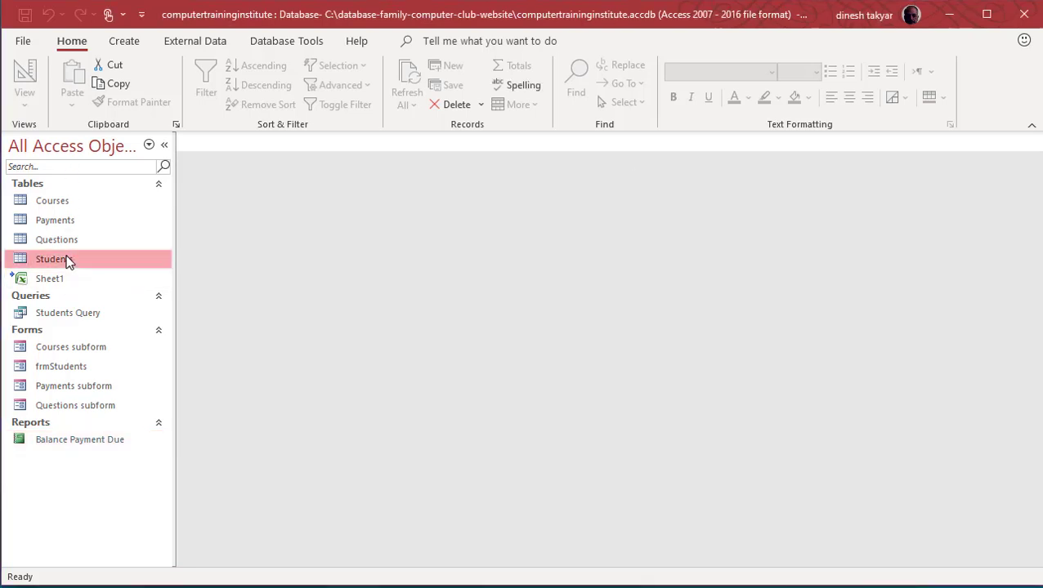
click(65, 241)
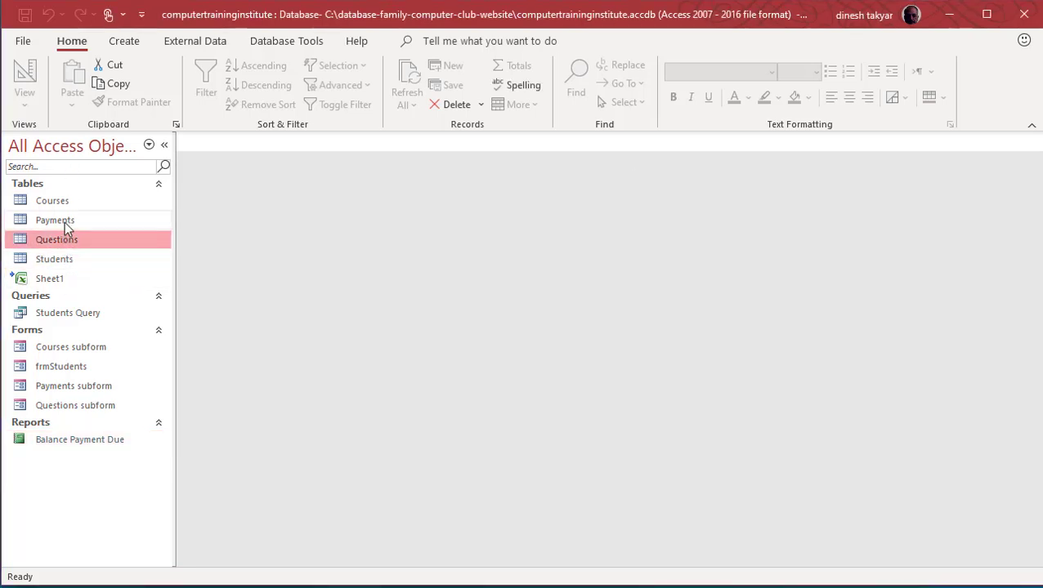
click(65, 221)
click(66, 202)
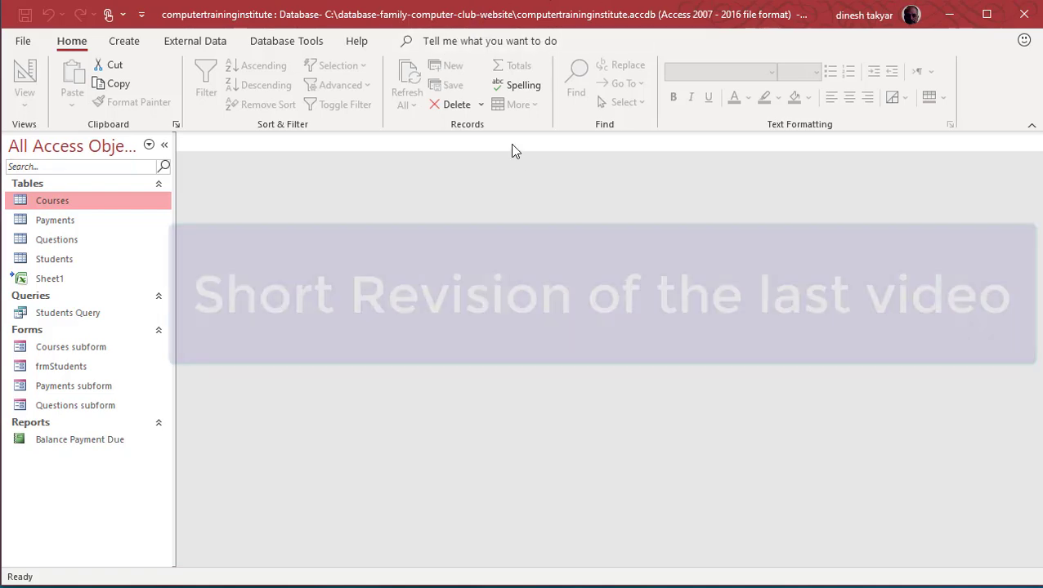
click(59, 372)
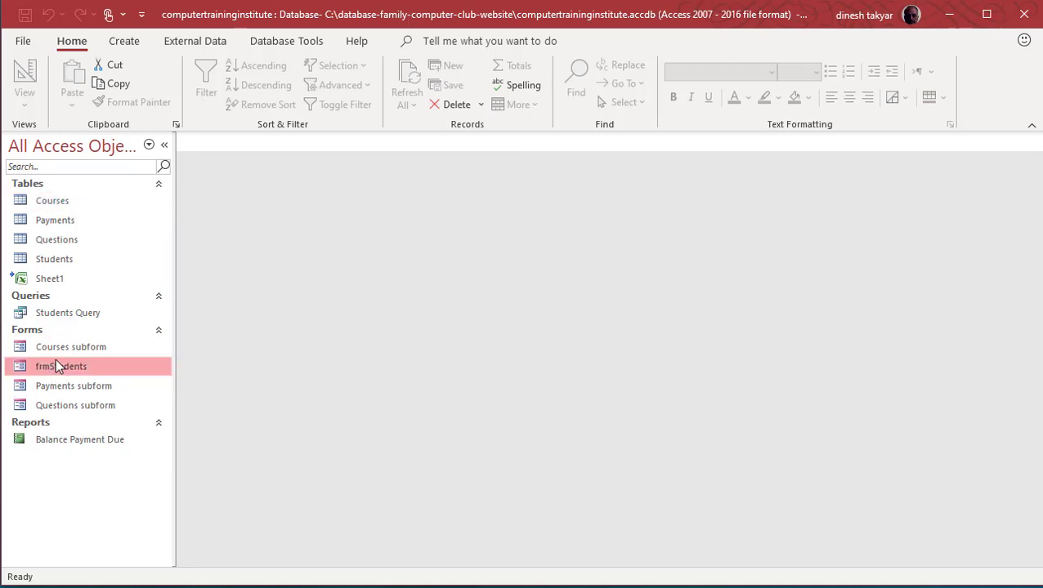
click(60, 349)
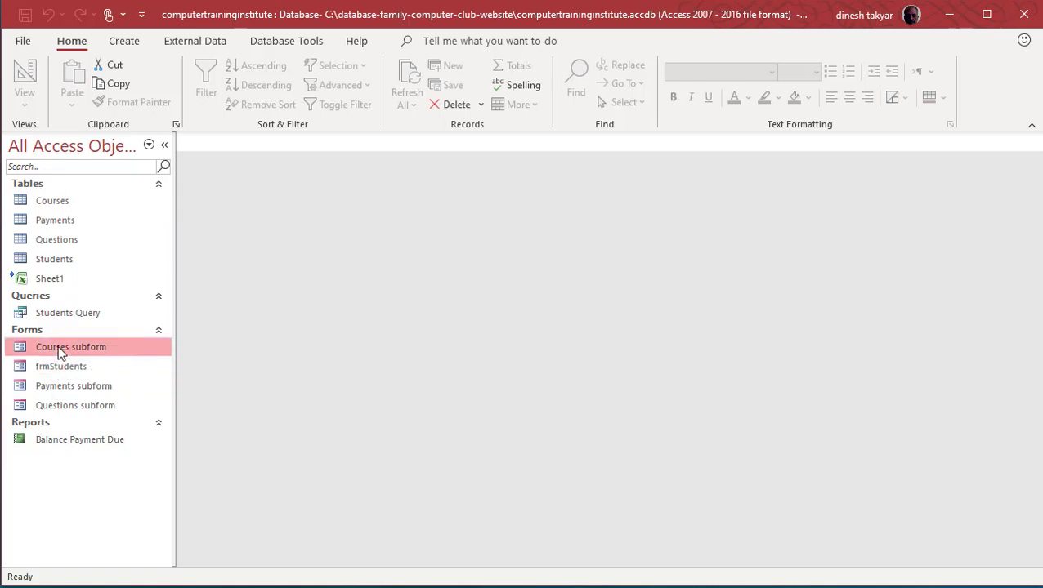
click(69, 389)
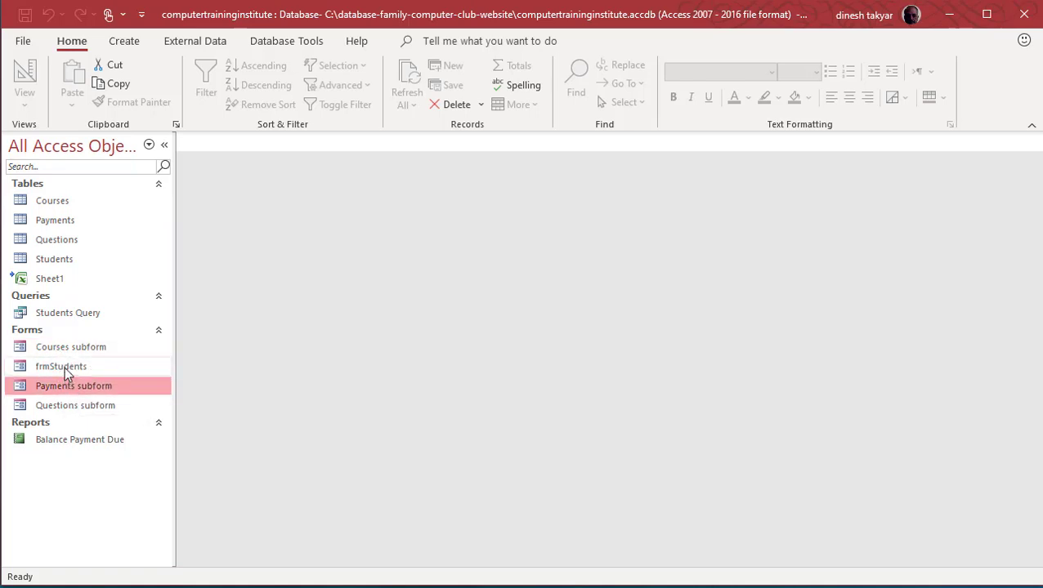
click(67, 368)
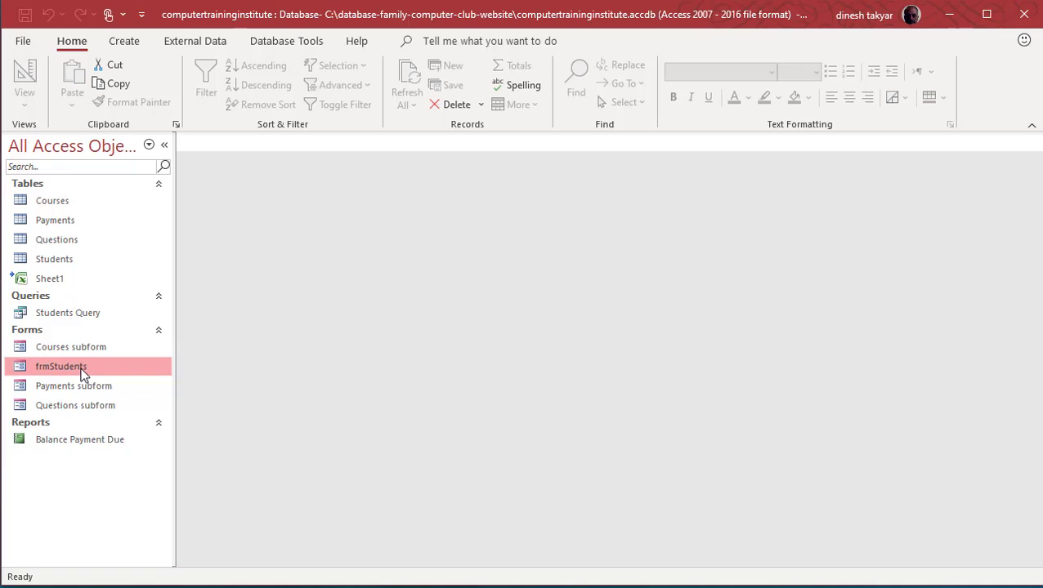
Step: Look over the four tables again, then open the frmStudents form
click(63, 260)
click(63, 240)
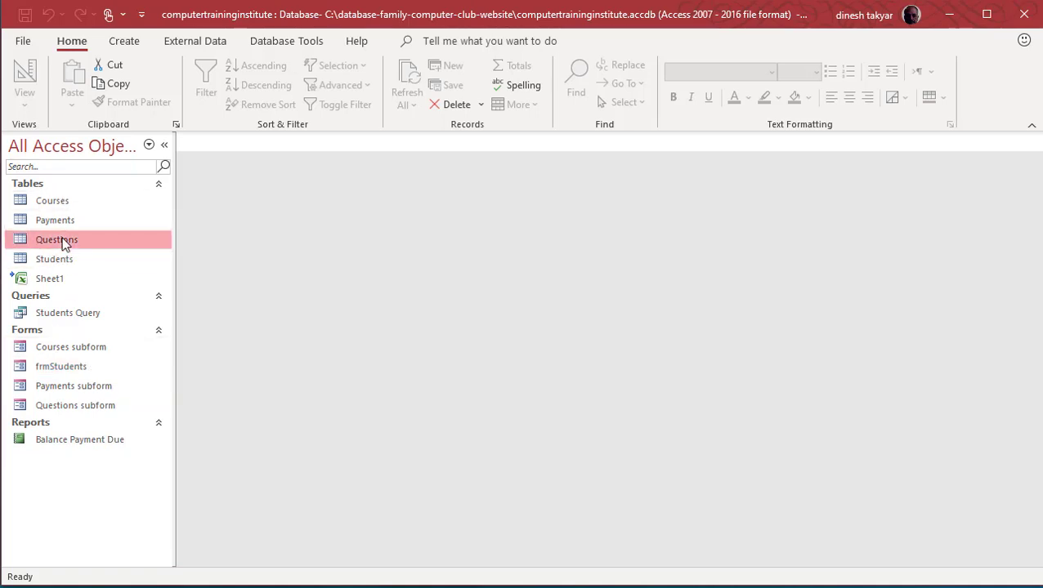
click(61, 219)
click(61, 203)
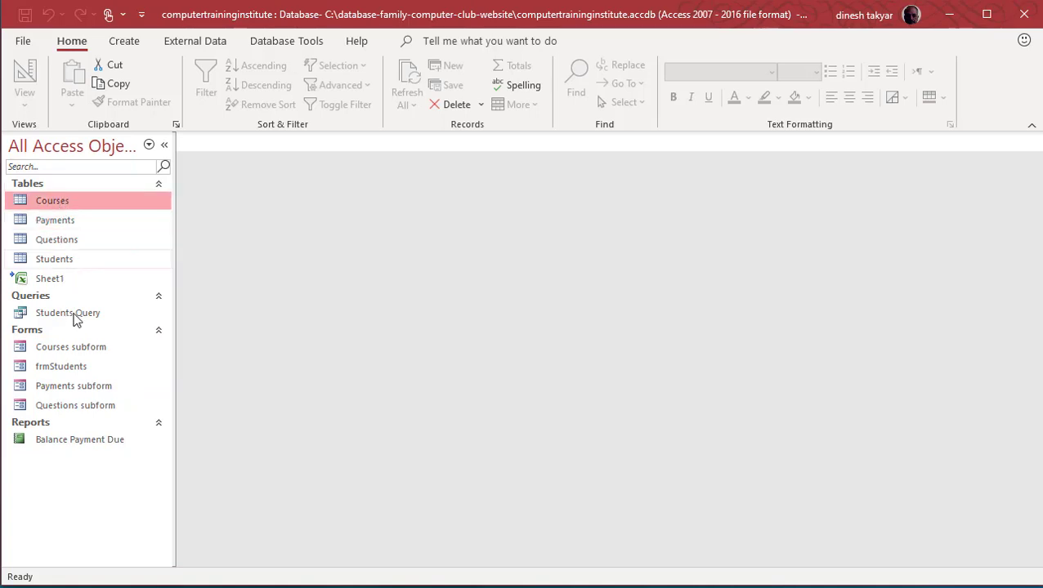
click(76, 368)
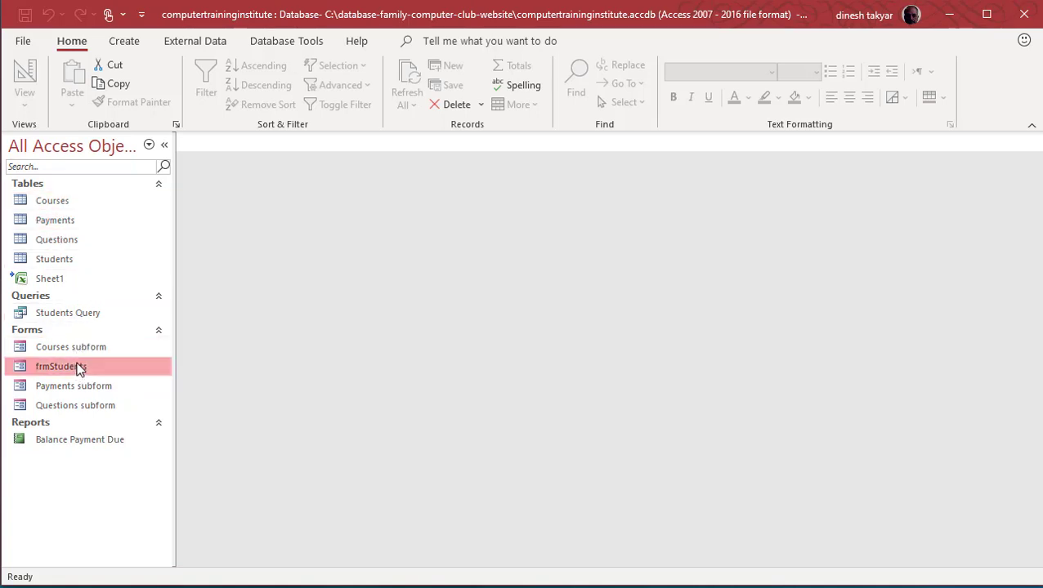
double_click(81, 369)
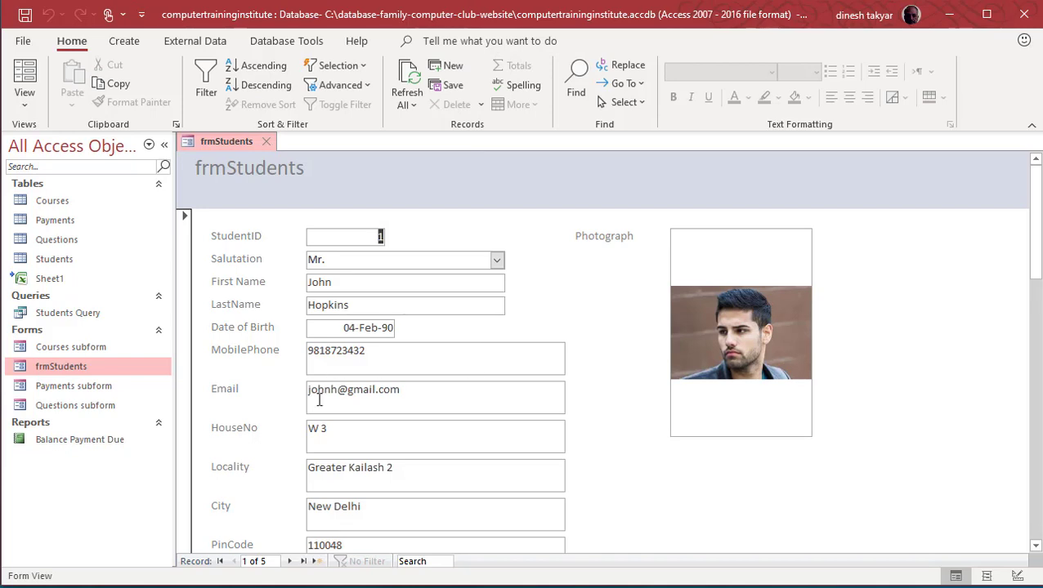
Step: Jump to the last student record, 5 of 5, then advance to a blank new record
click(304, 562)
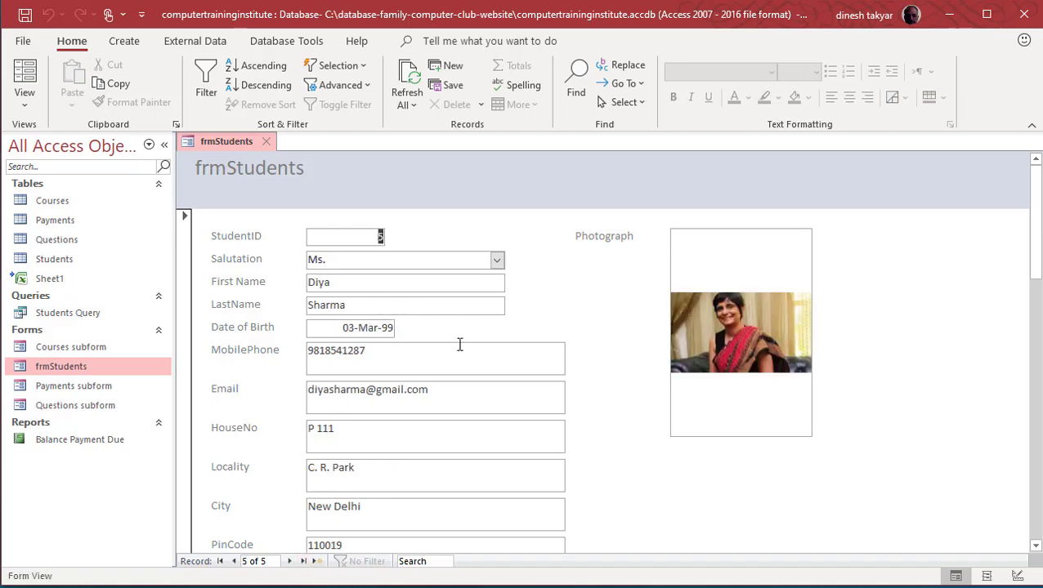
click(289, 562)
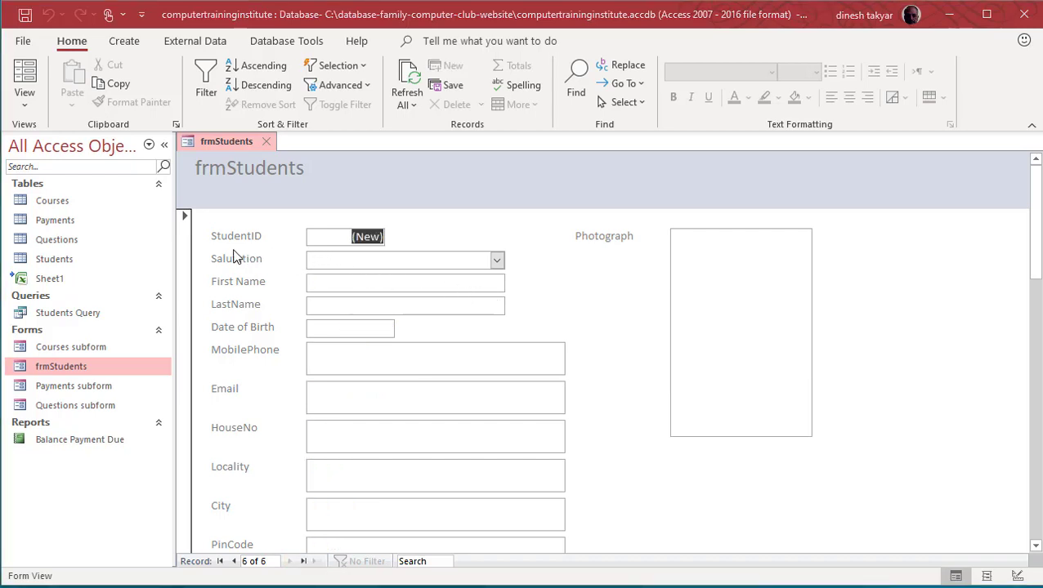
Step: Set the salutation to Mr. and enter the student's first and last name
click(497, 261)
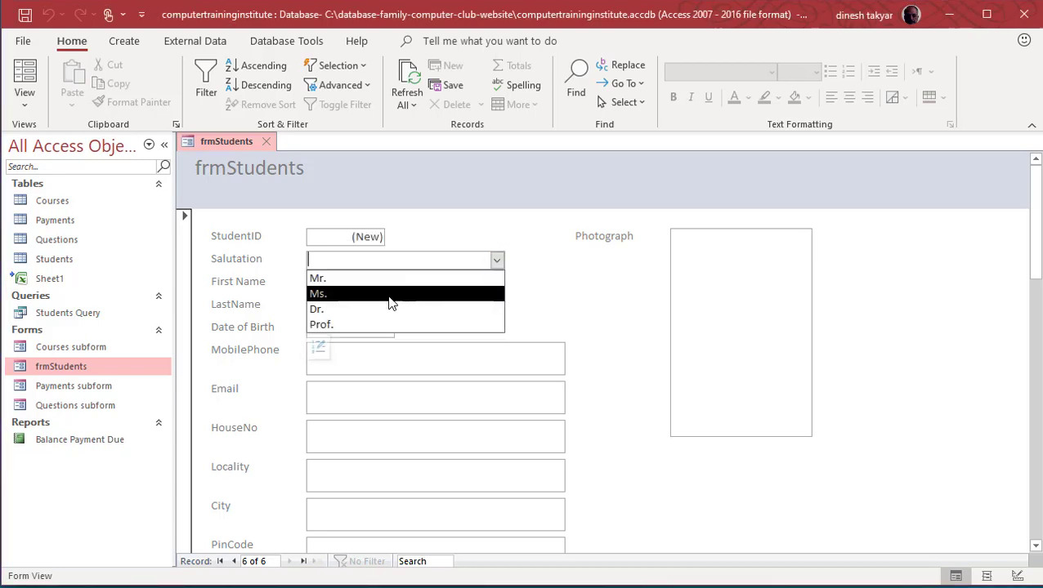
click(317, 278)
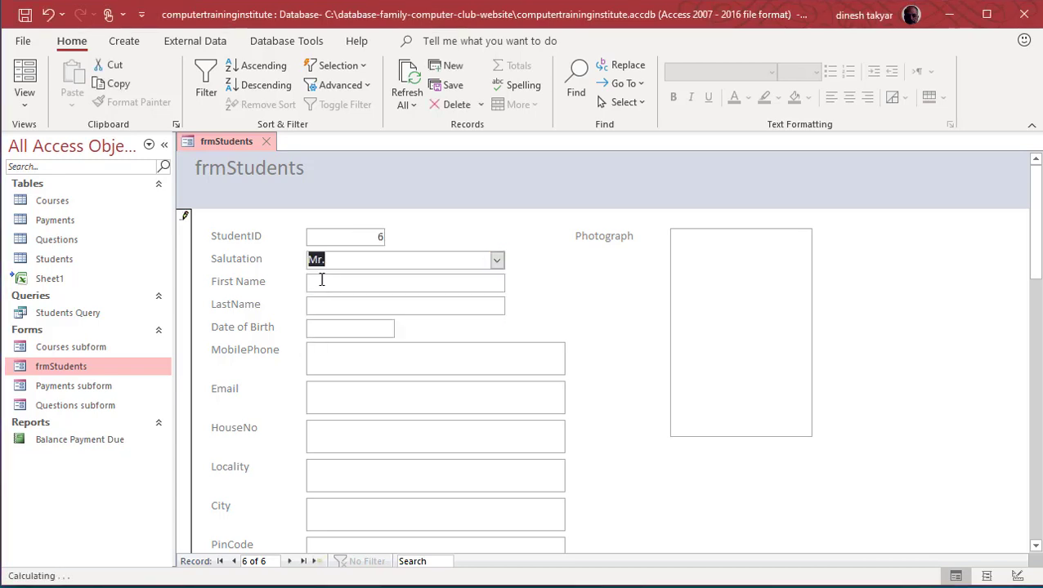
click(324, 285)
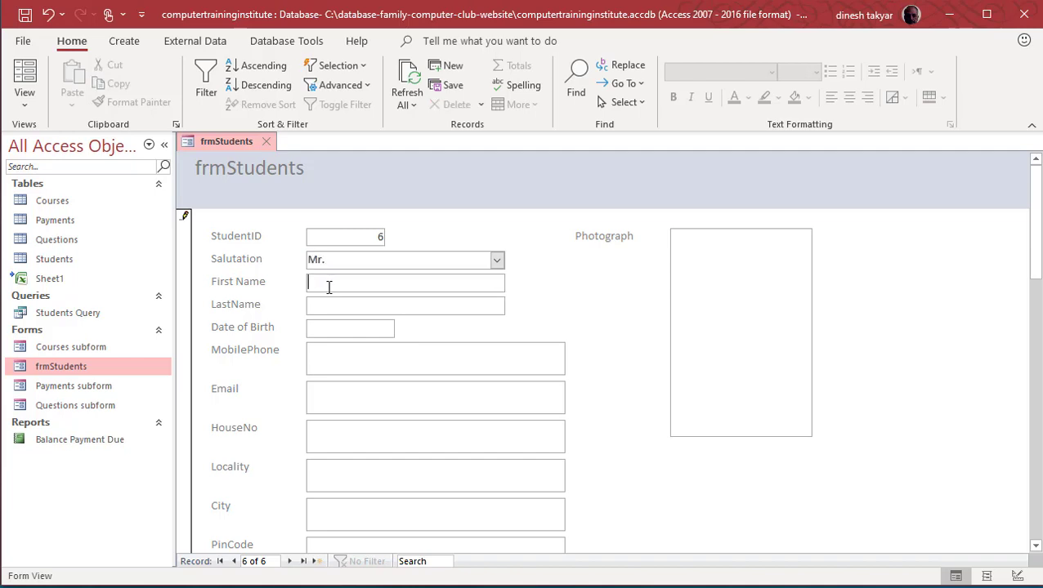
click(344, 307)
Step: Set the birth date to 02-Jun-98 from the calendar, correcting the year to 1998
click(360, 328)
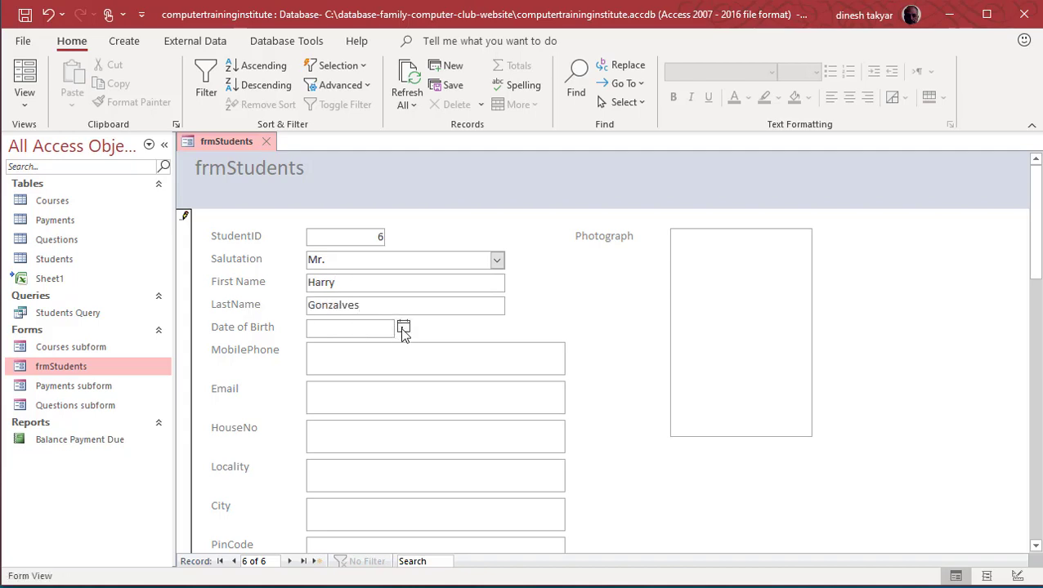
click(403, 329)
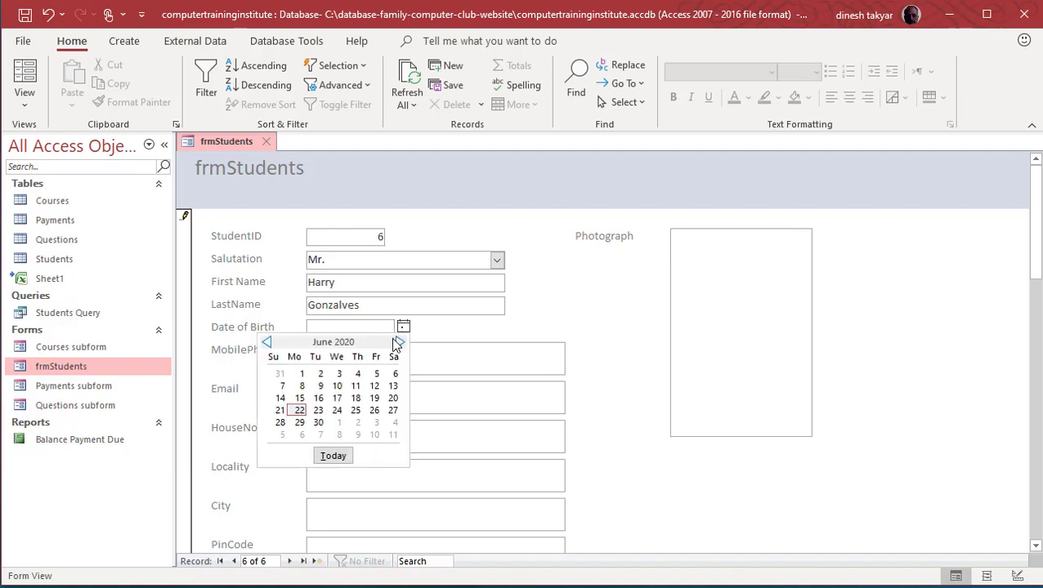
click(320, 374)
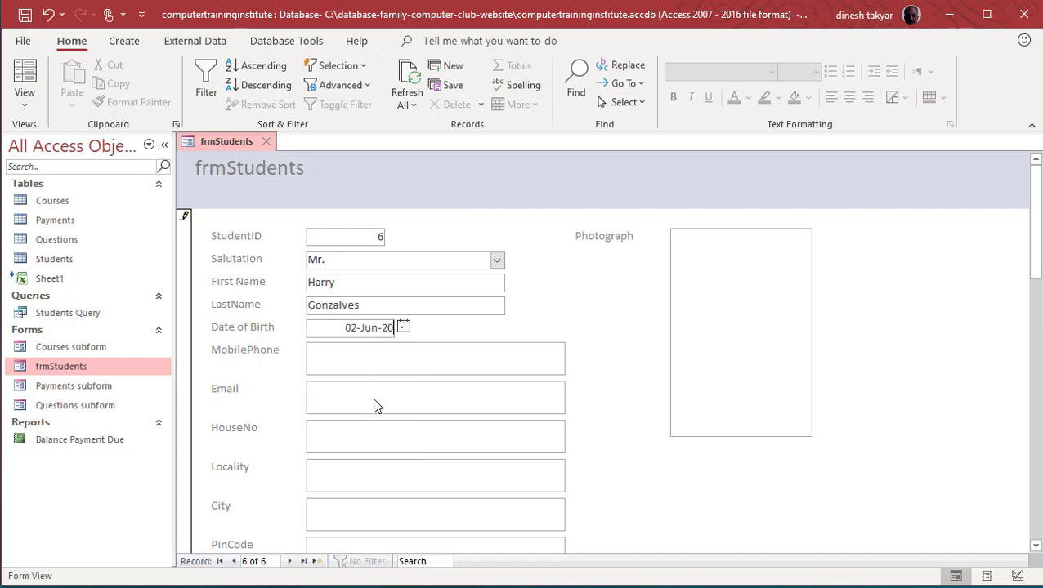
key(BackSpace)
key(BackSpace)
text(1998)
key(Tab)
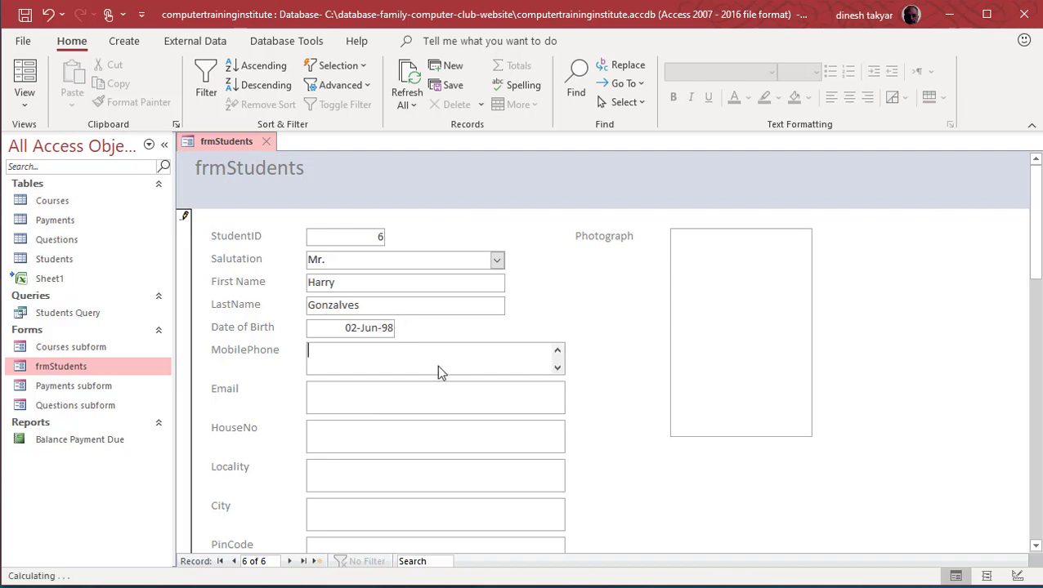
Step: Fill in the student's mobile phone, e-mail address, house number and city
click(386, 399)
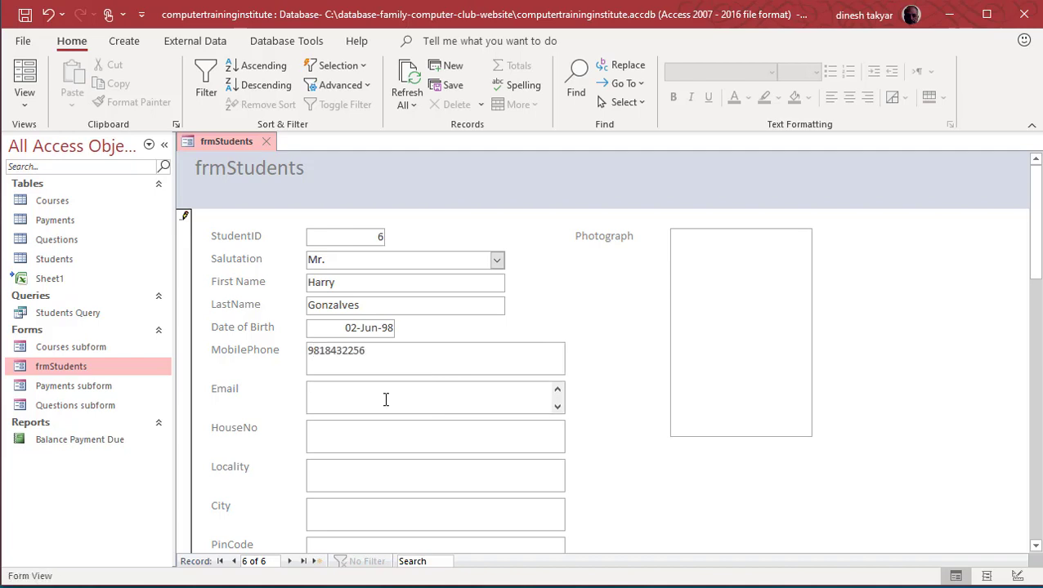
click(388, 435)
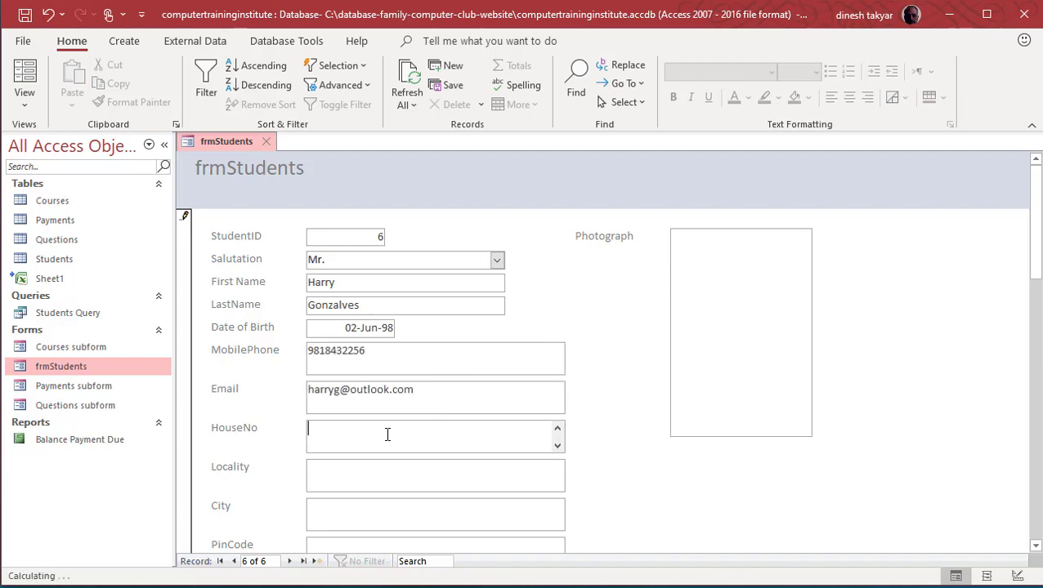
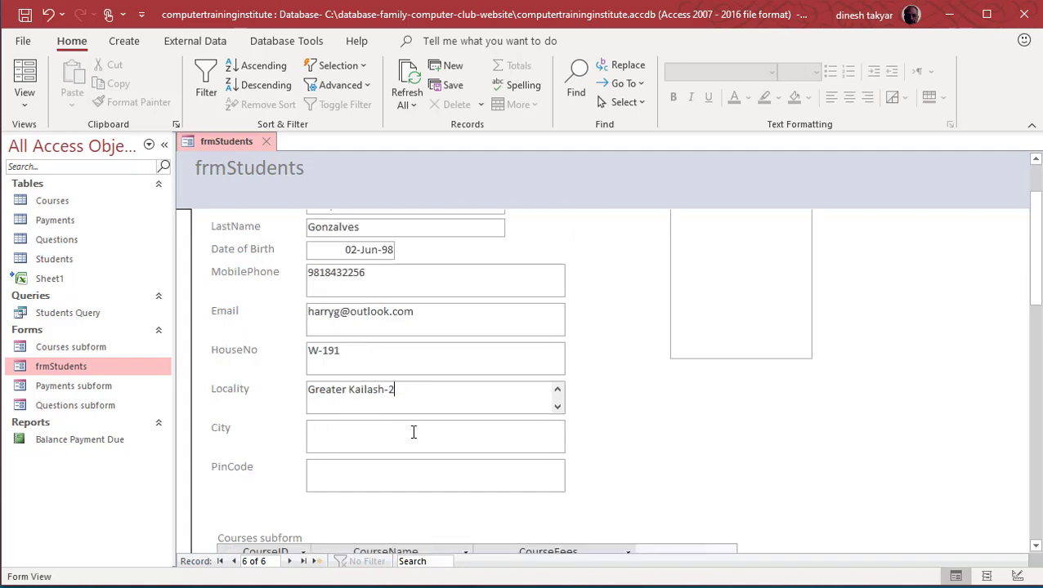
click(413, 431)
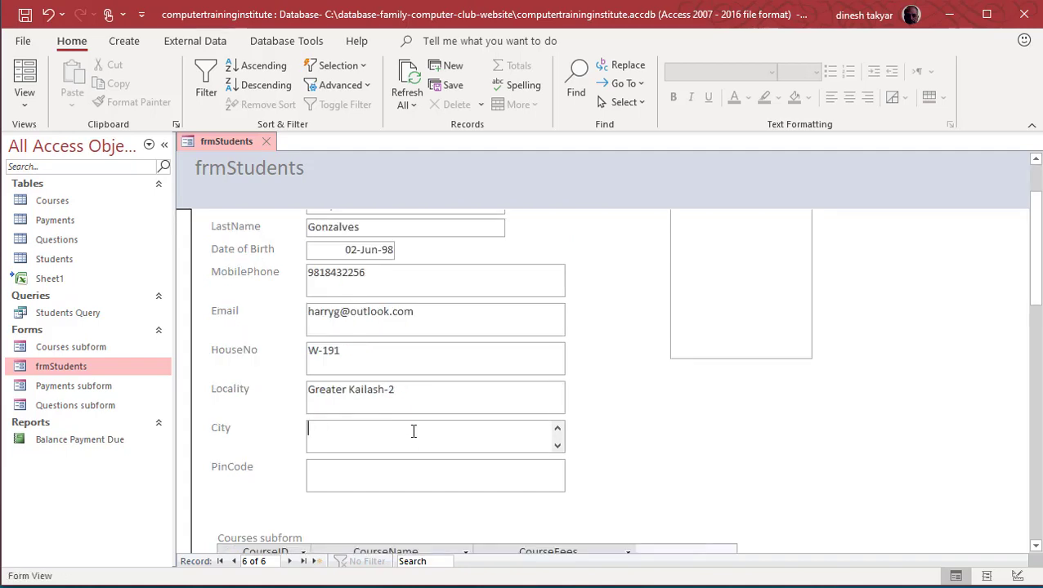
text(New Delhi)
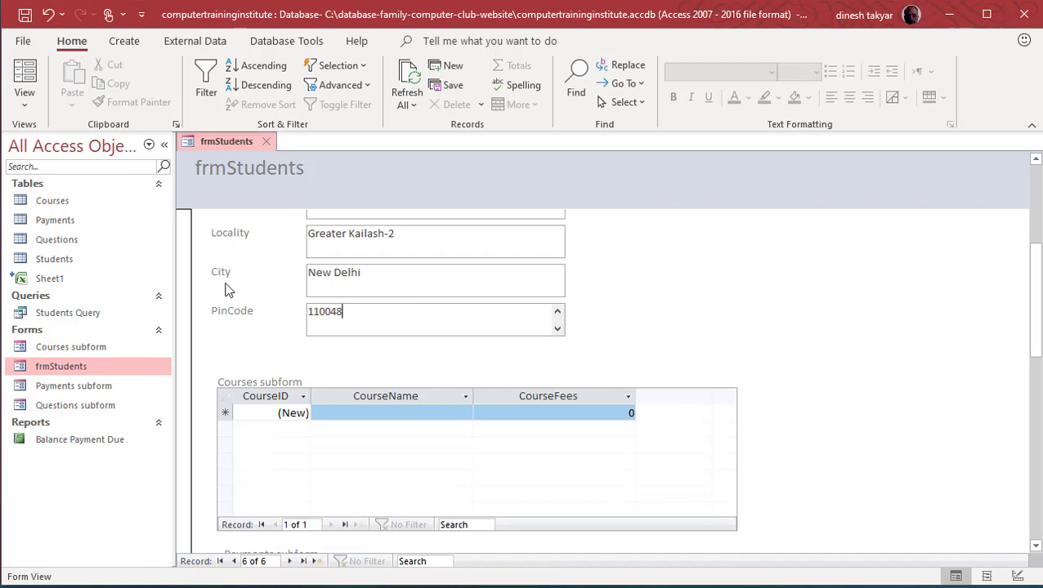
Step: Add Excel VBA in the Courses subform with a course fee of 5990
click(379, 413)
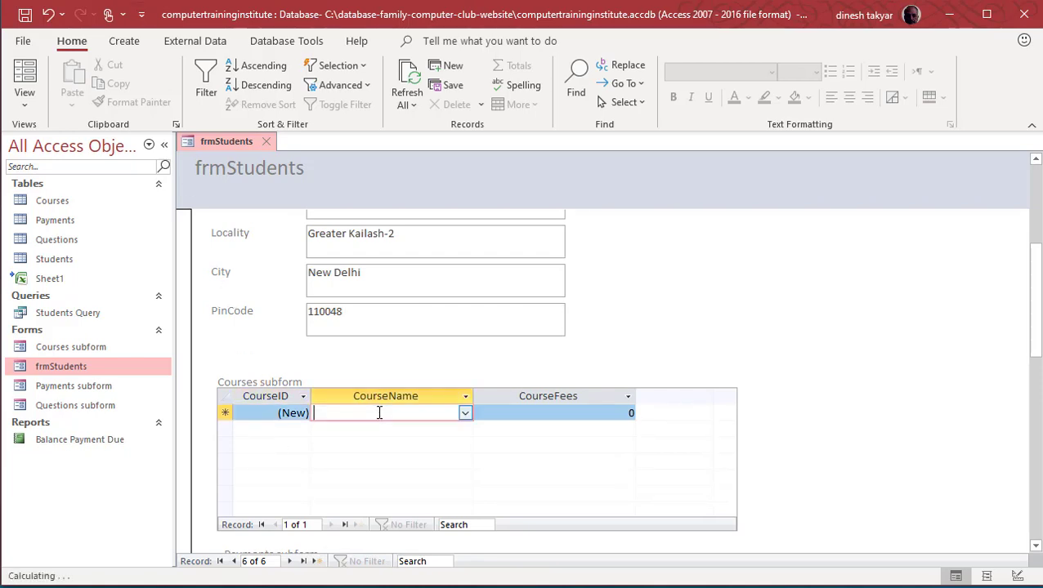
click(464, 415)
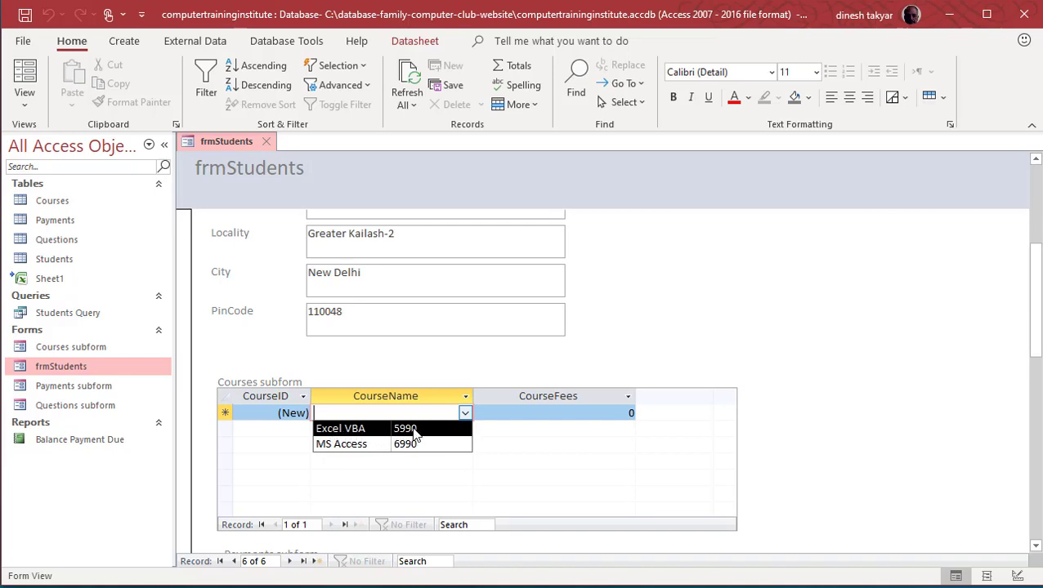
click(351, 430)
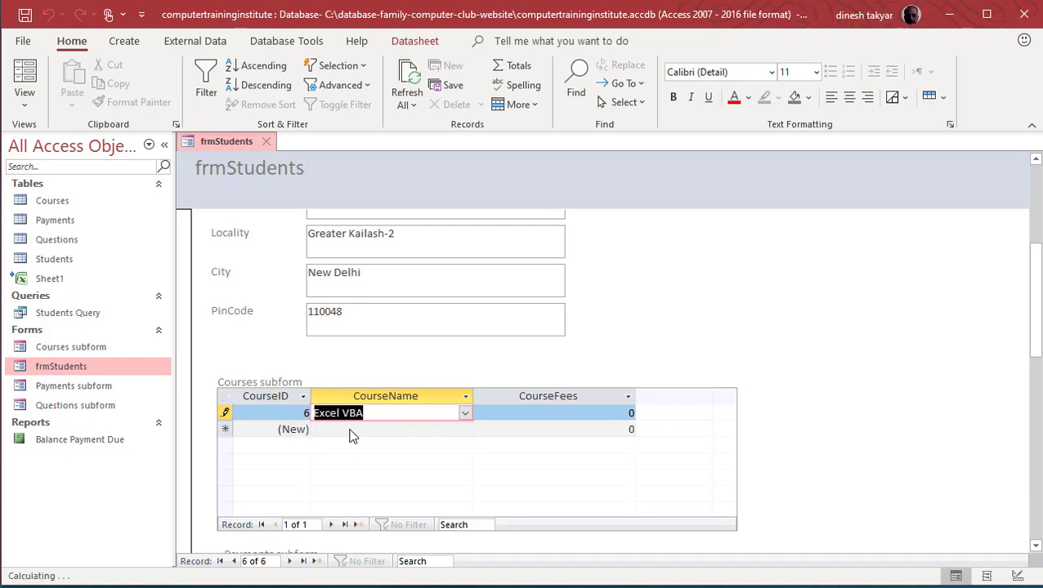
click(580, 414)
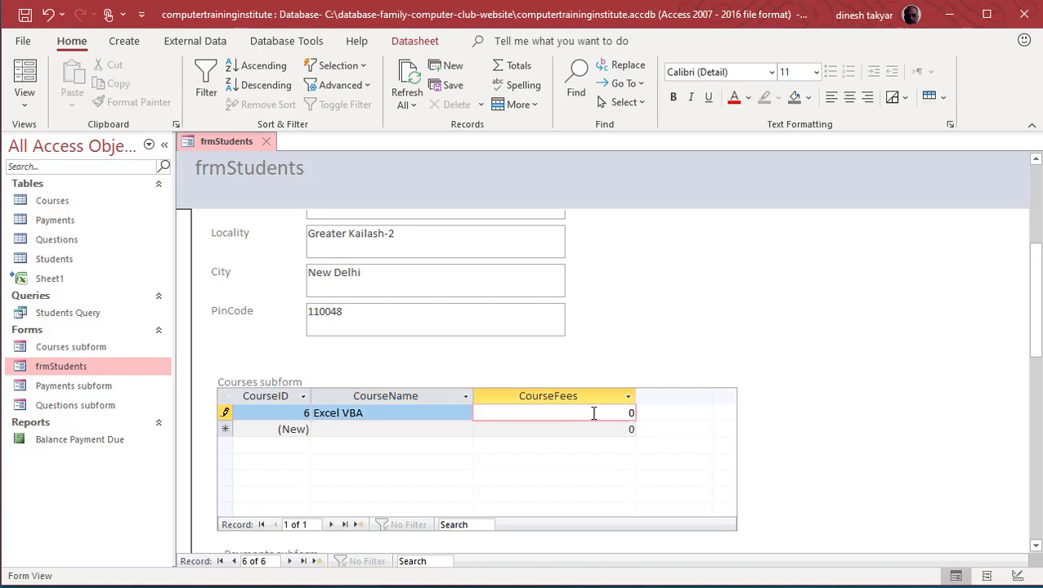
click(464, 414)
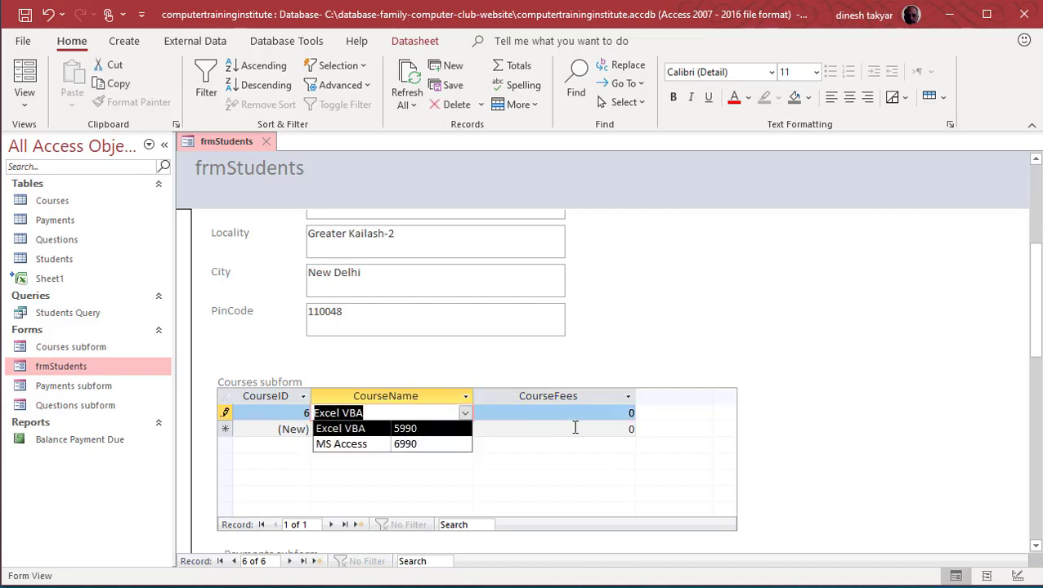
click(409, 432)
click(587, 415)
text(5990)
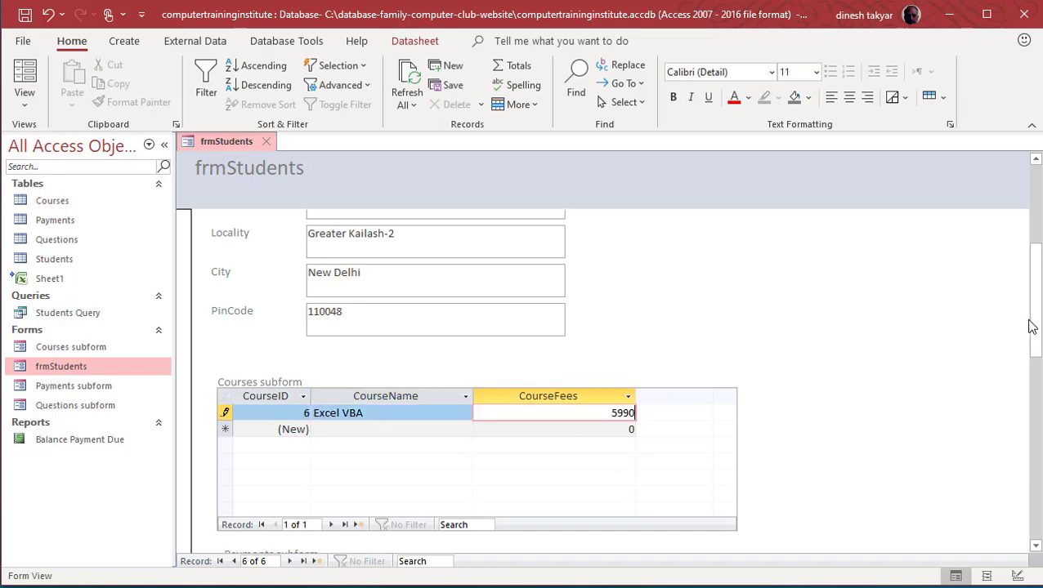
drag(1031, 327, 1036, 371)
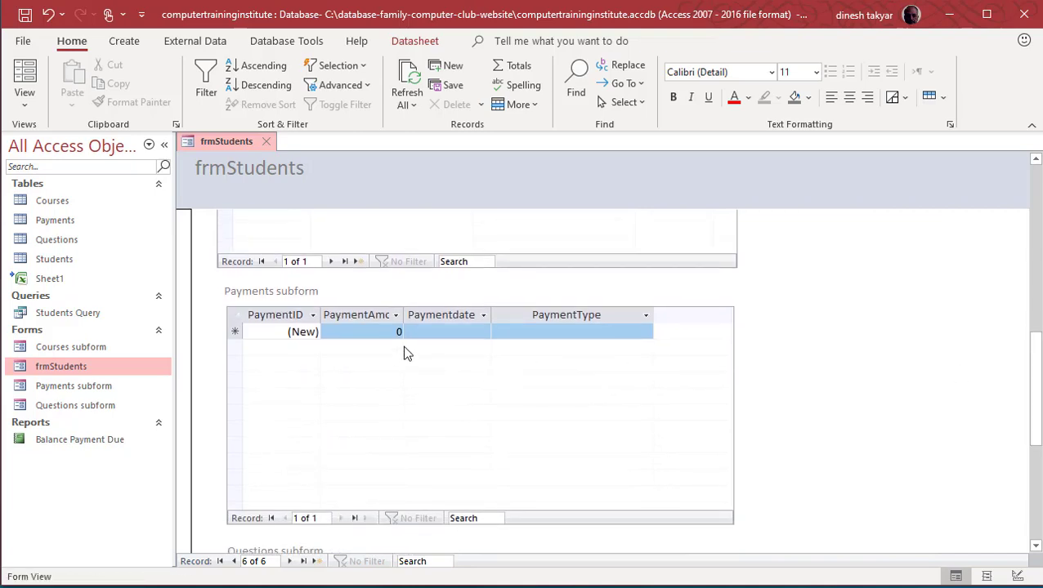
Step: Add a 3000 Net Banking payment dated 22-Jun-20 in the Payments subform
click(388, 332)
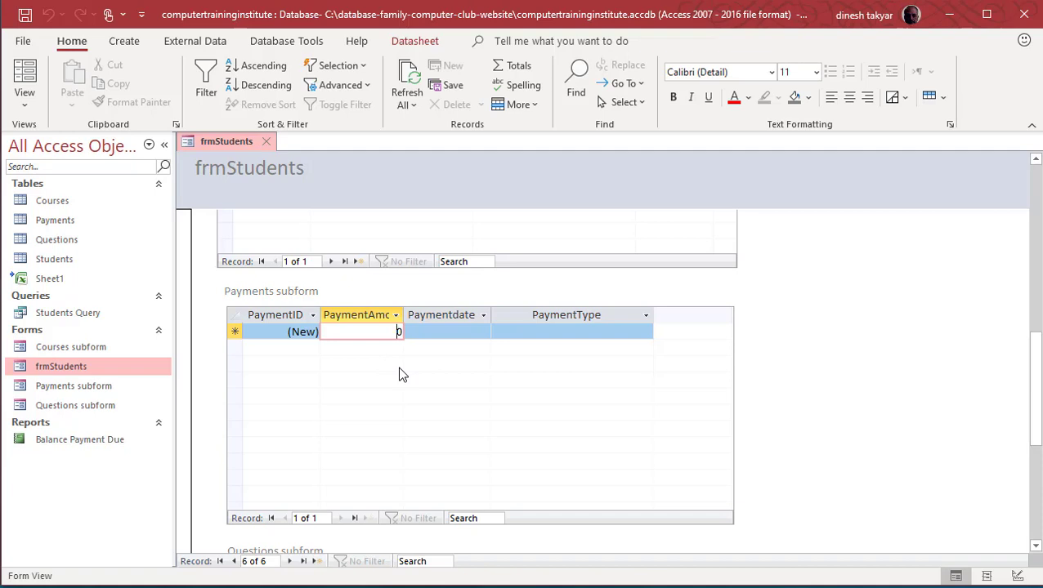
key(BackSpace)
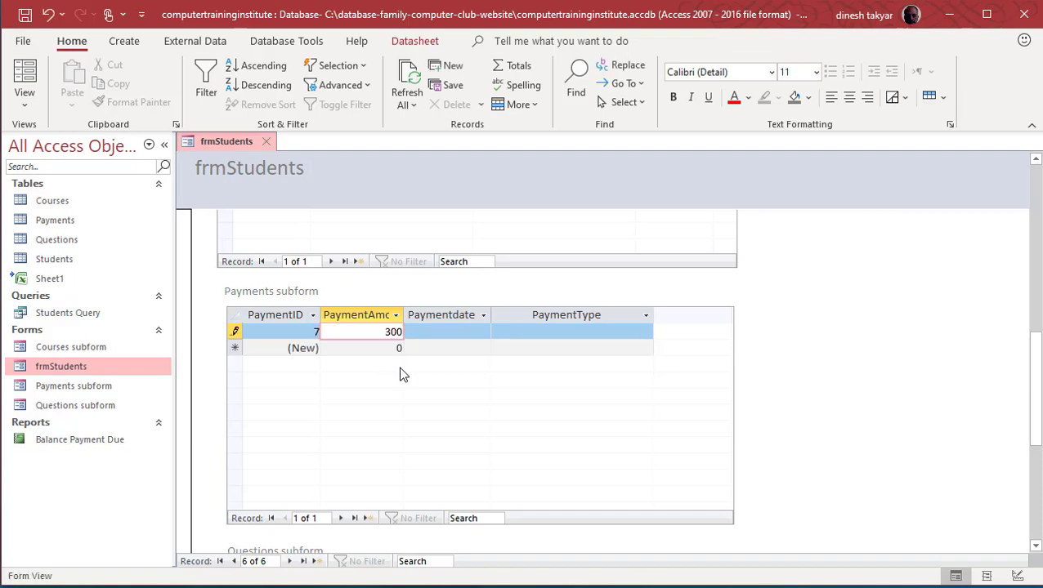
click(464, 333)
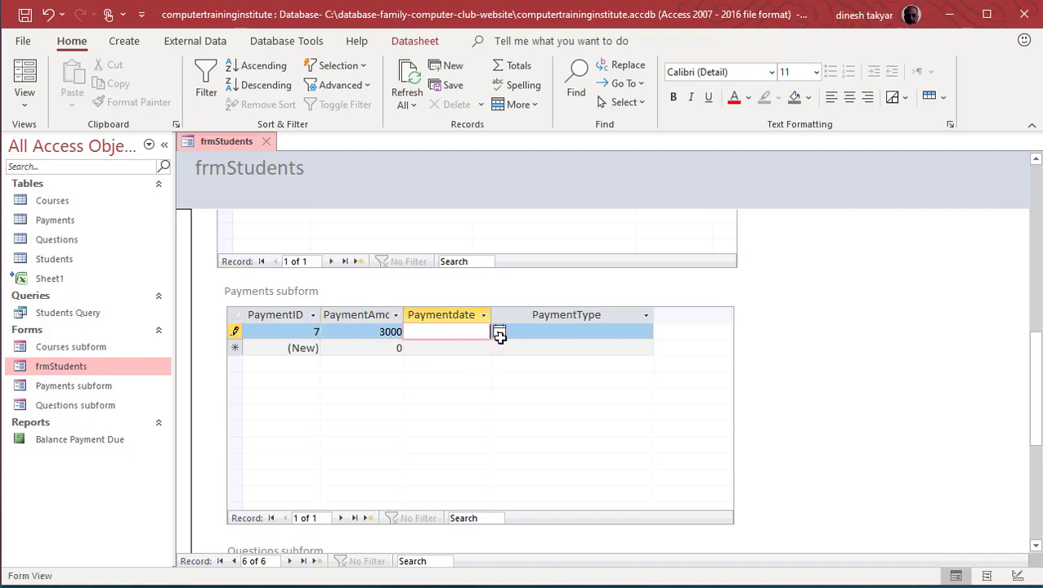
click(498, 337)
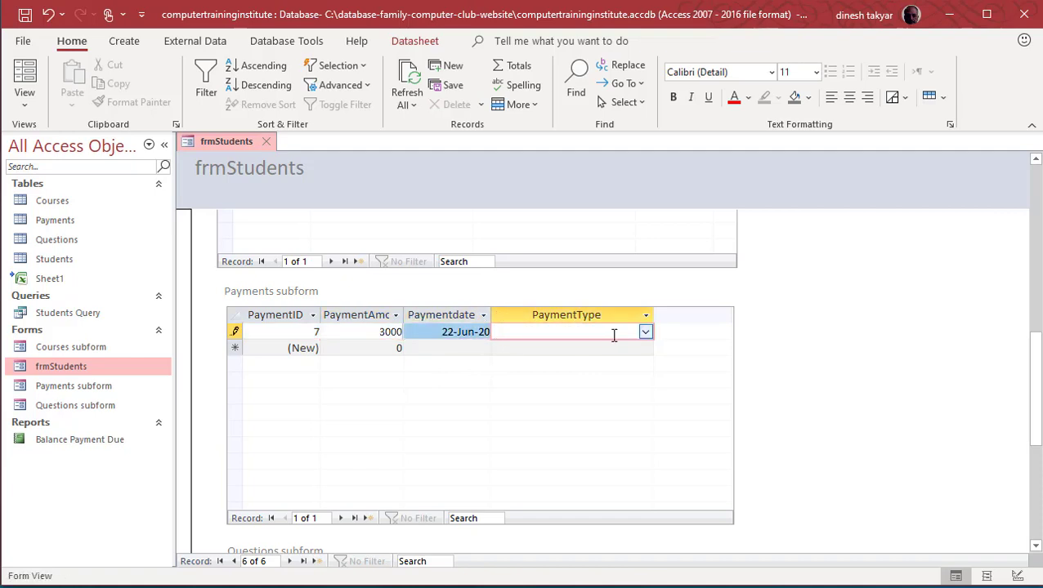
click(645, 333)
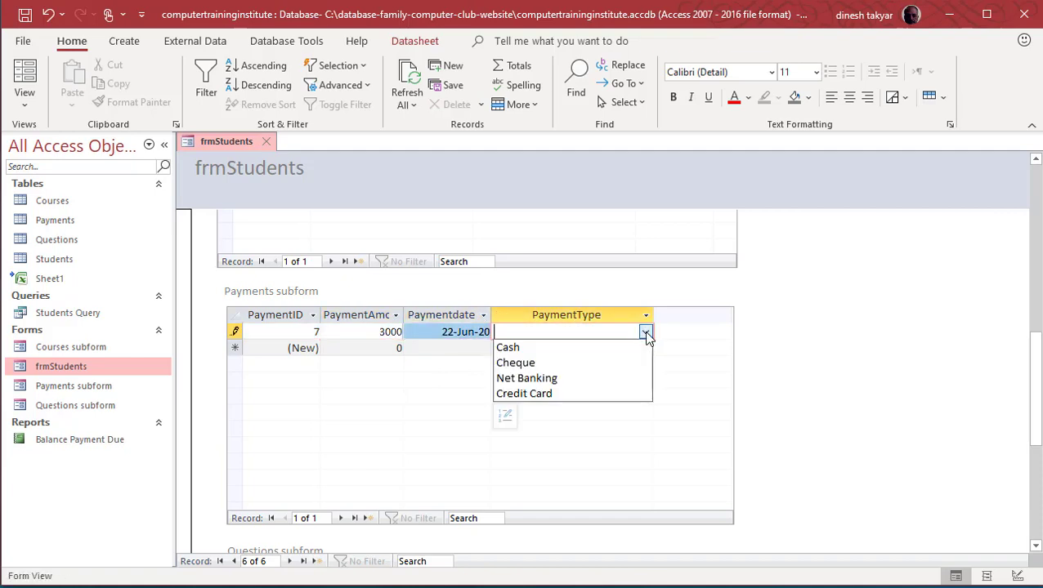
click(516, 378)
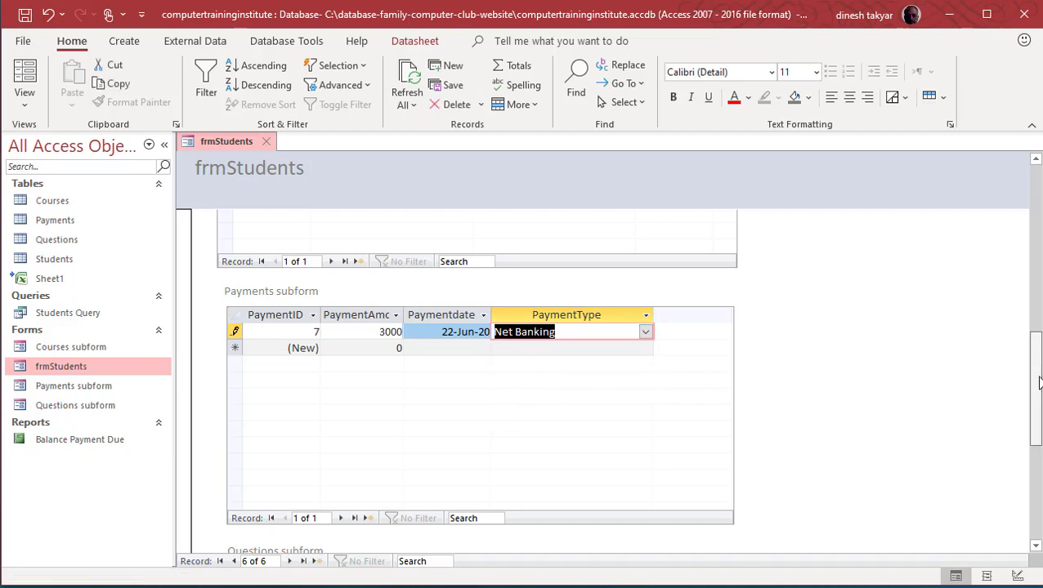
drag(1037, 366, 1039, 474)
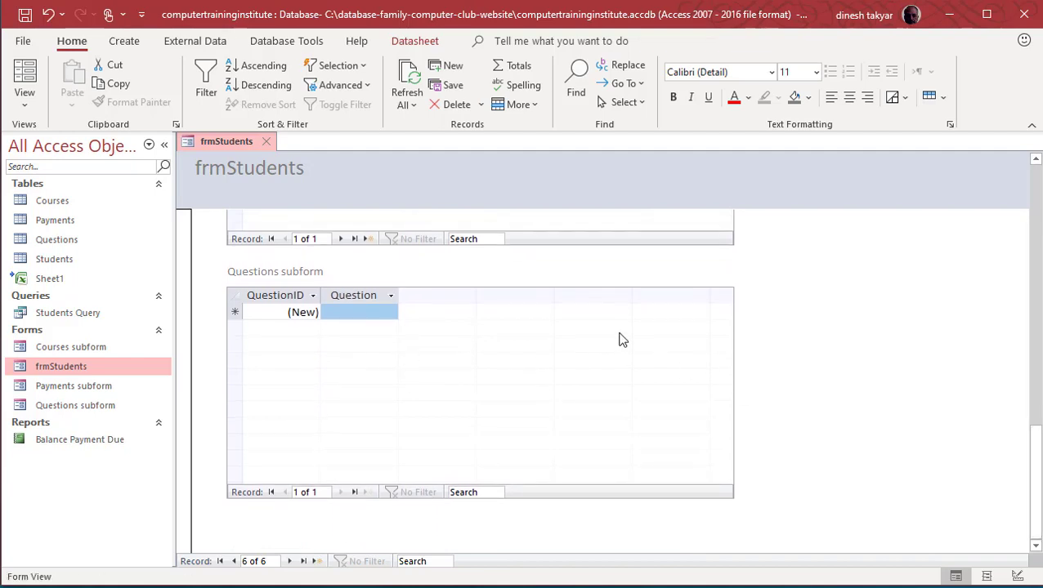
Step: Record 'Ad in magazine' as the answer in the Questions subform, then move to a new record
click(377, 311)
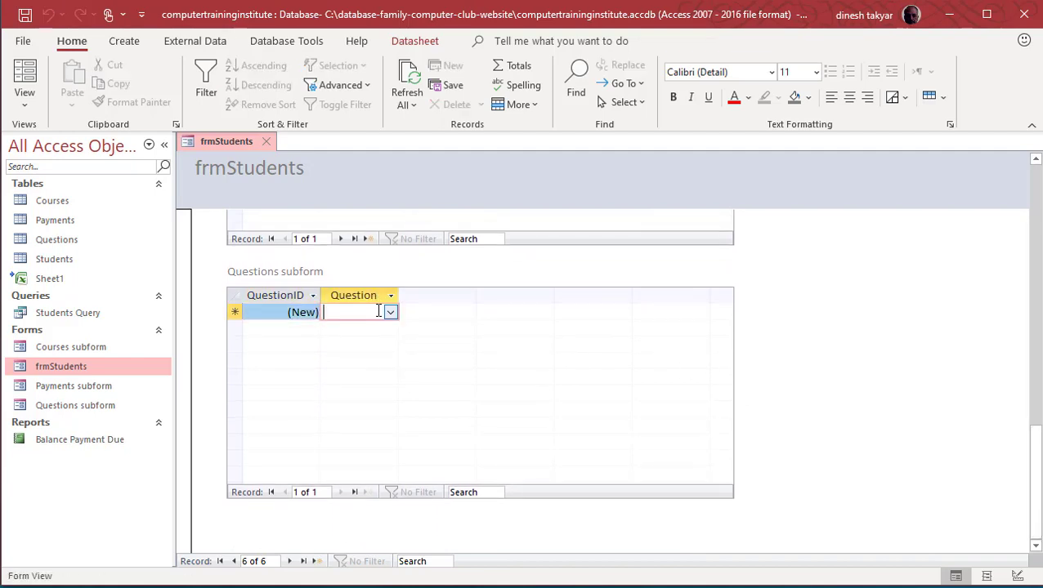
click(390, 313)
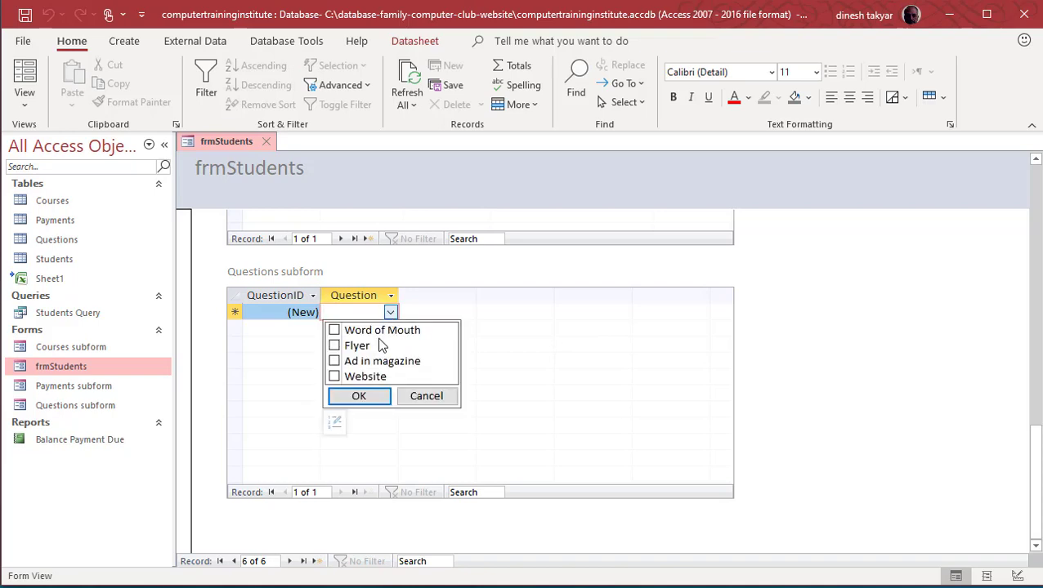
click(334, 361)
click(357, 396)
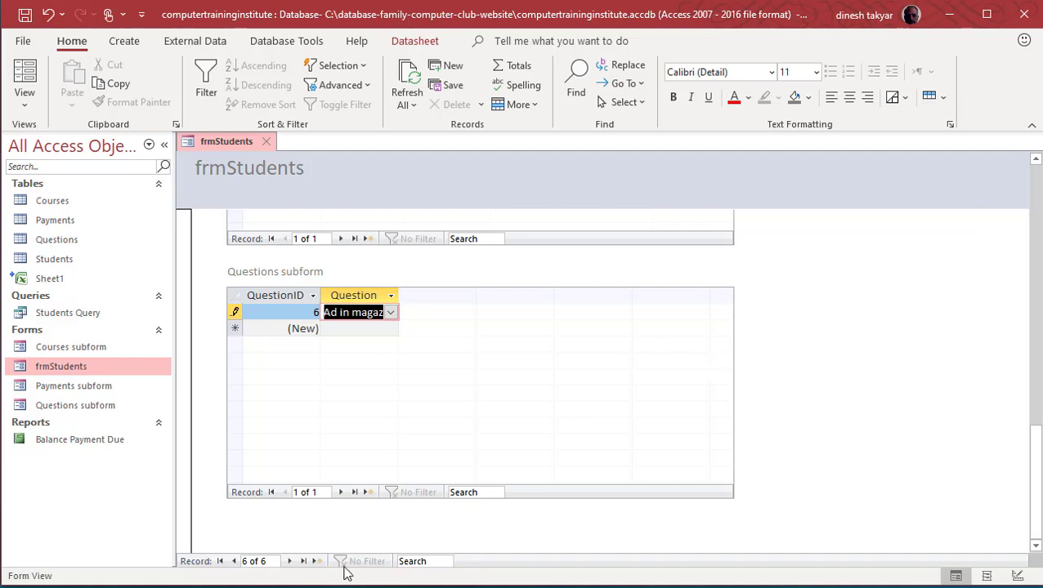
click(291, 564)
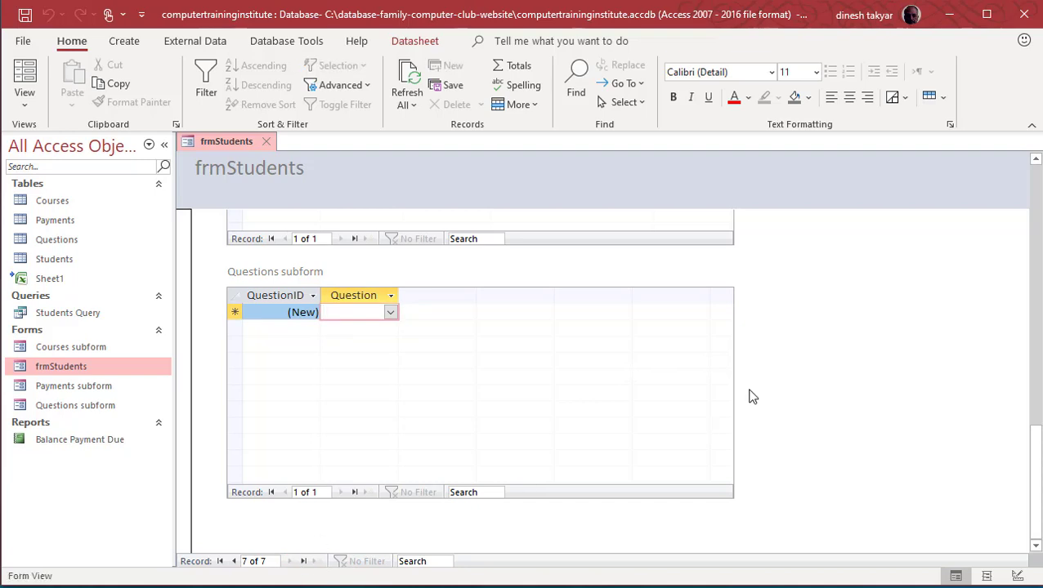
drag(1036, 498, 1036, 220)
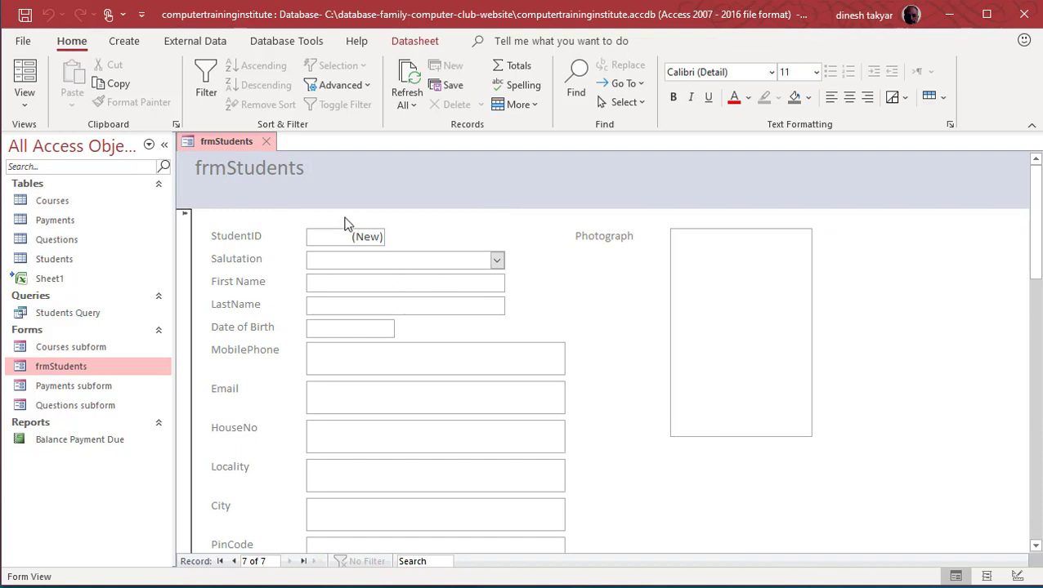
Step: Open the Students table, then the Payments table to see payment 7 for student 6
click(61, 259)
double_click(64, 259)
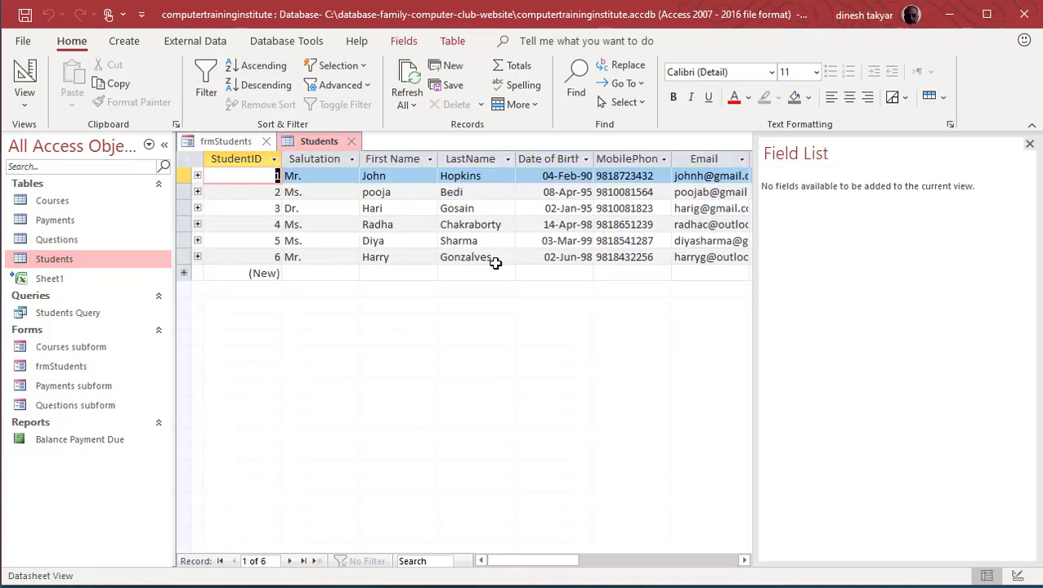
click(1030, 147)
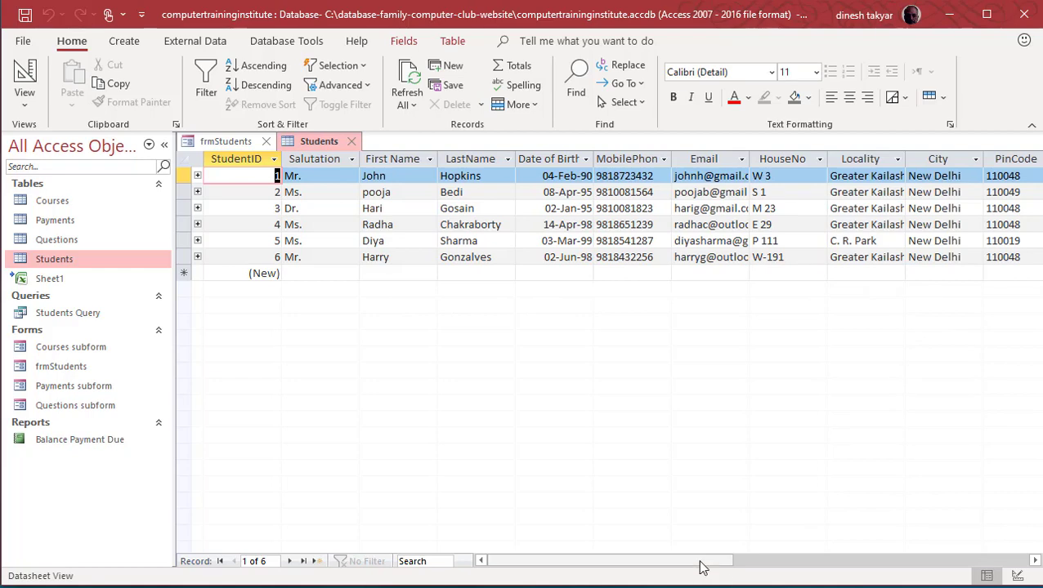
mouse_move(701, 566)
mouse_down()
mouse_move(776, 567)
mouse_move(675, 565)
mouse_move(768, 562)
mouse_up()
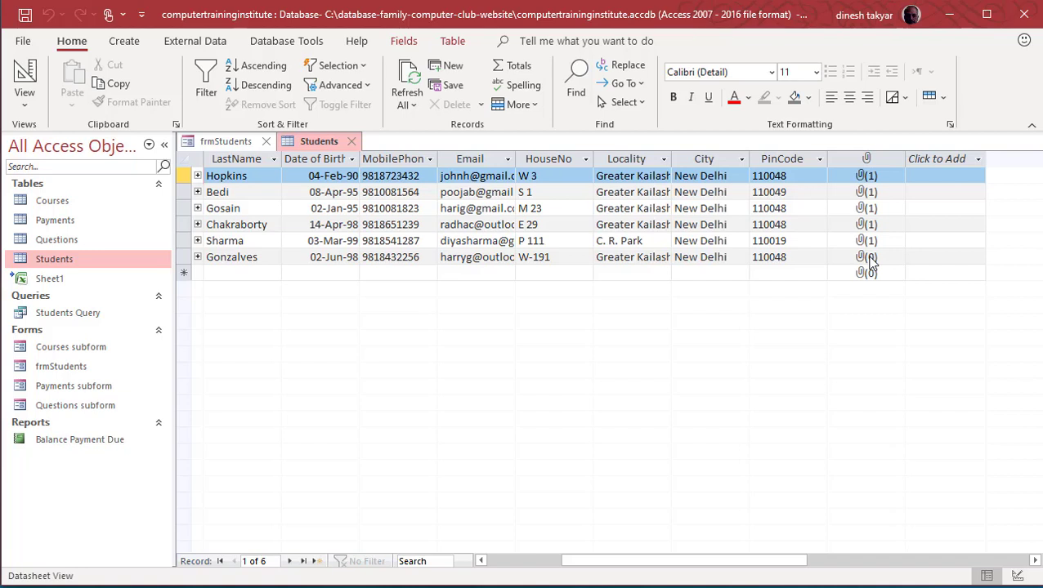
click(72, 222)
double_click(71, 219)
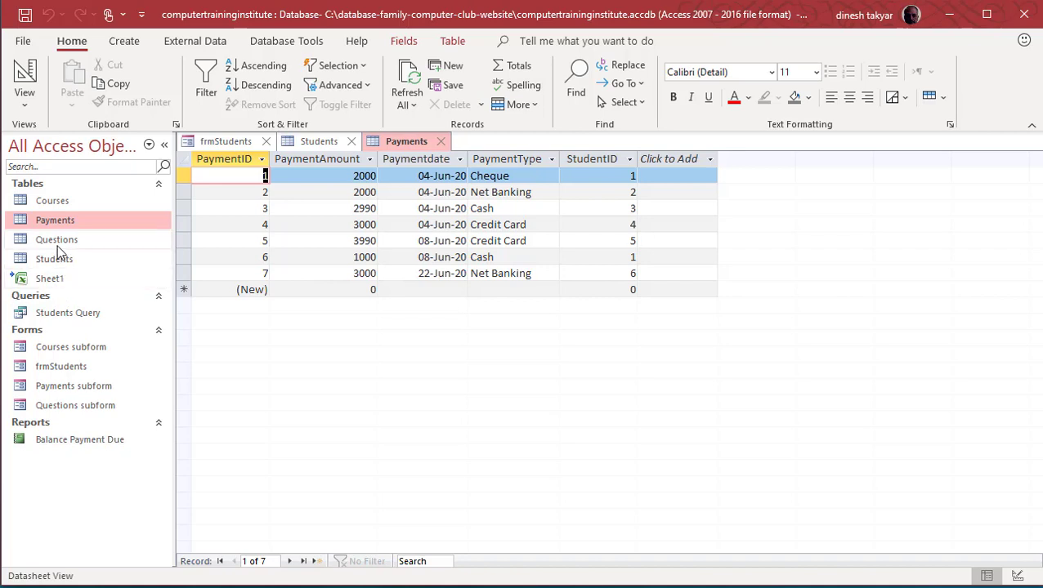
Step: Open the Courses and Questions tables to check student 6's Excel VBA and Ad in magazine entries
click(52, 201)
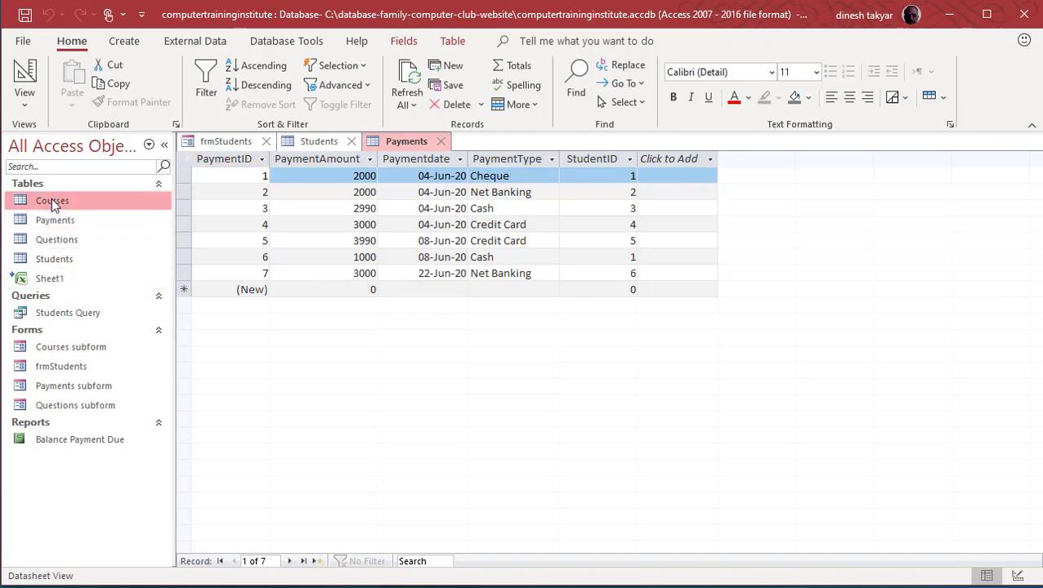
double_click(52, 201)
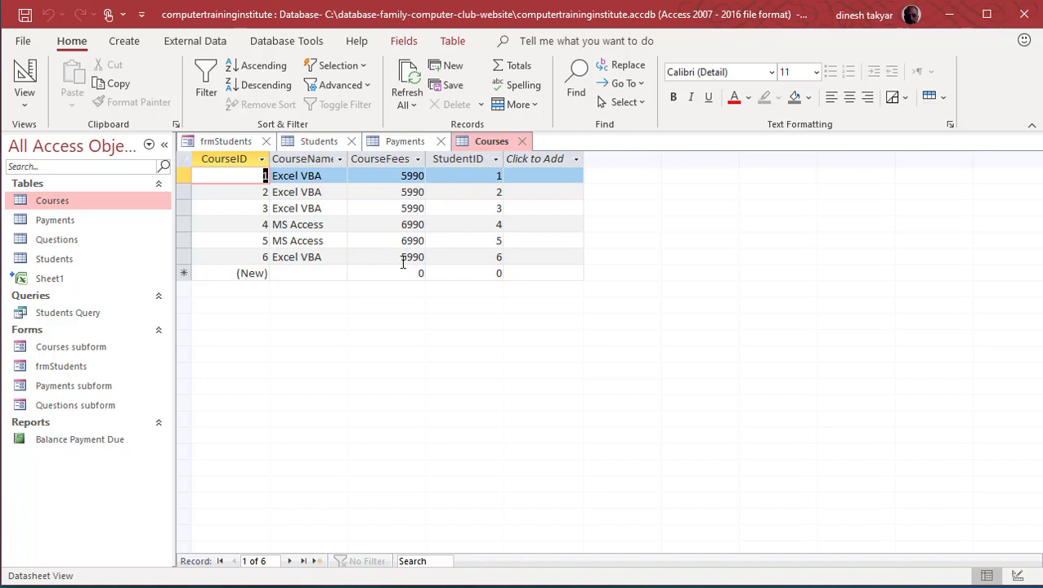
click(66, 242)
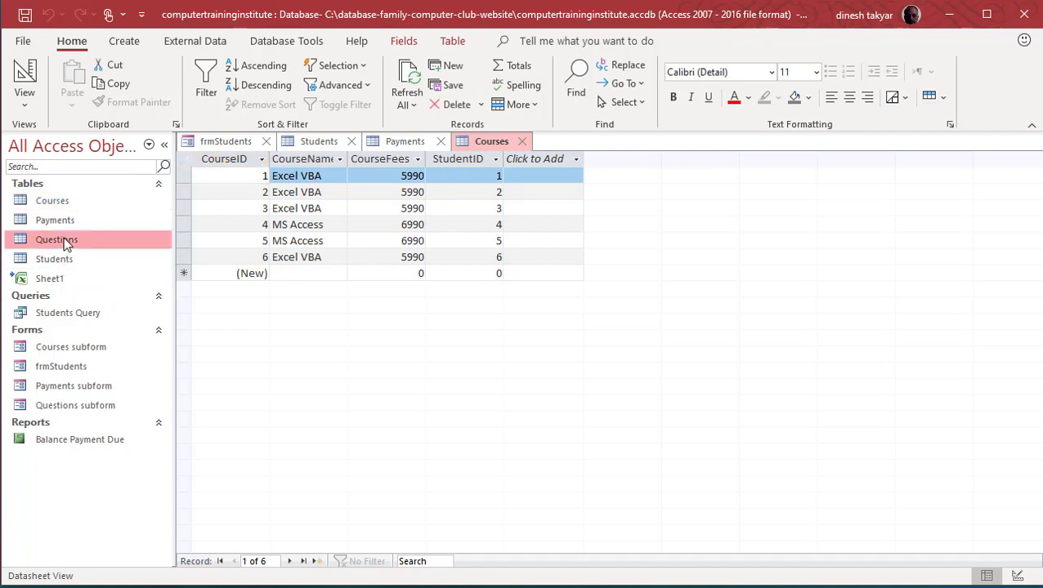
double_click(64, 239)
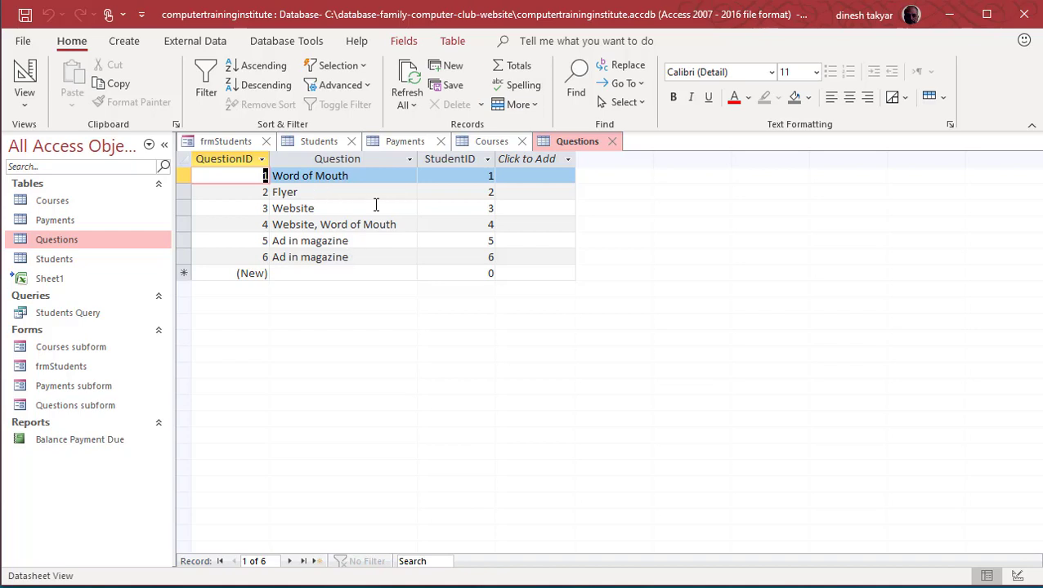
Step: Close the Questions, Courses, Payments and Students tables and return frmStudents to record 6
click(82, 369)
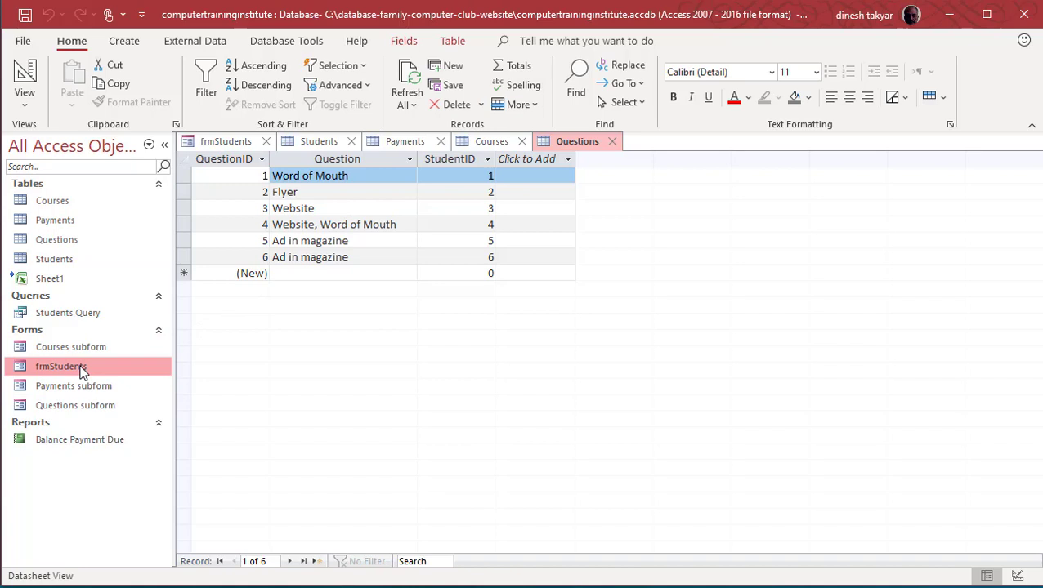
click(613, 144)
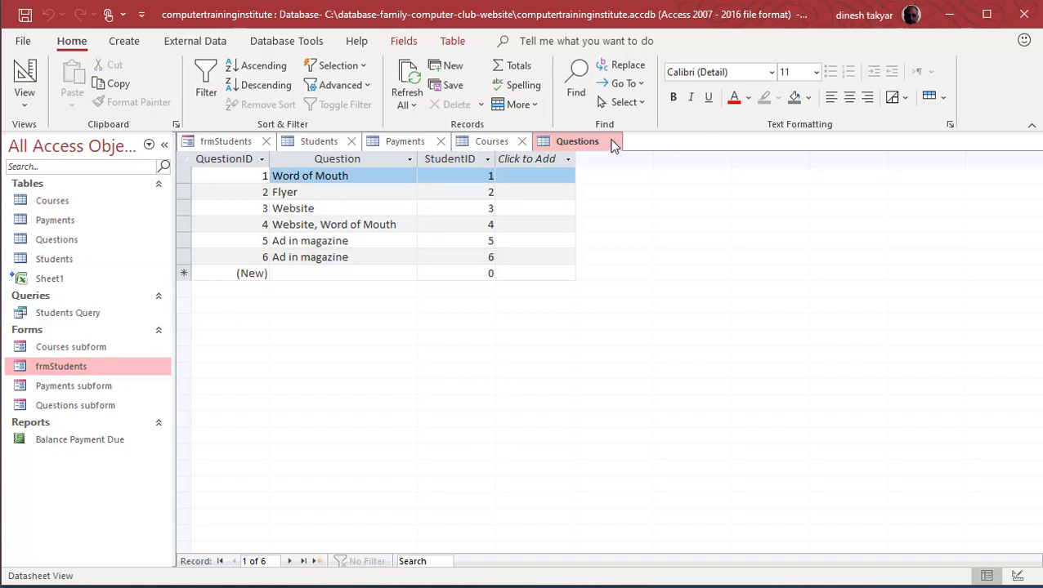
click(614, 144)
click(522, 141)
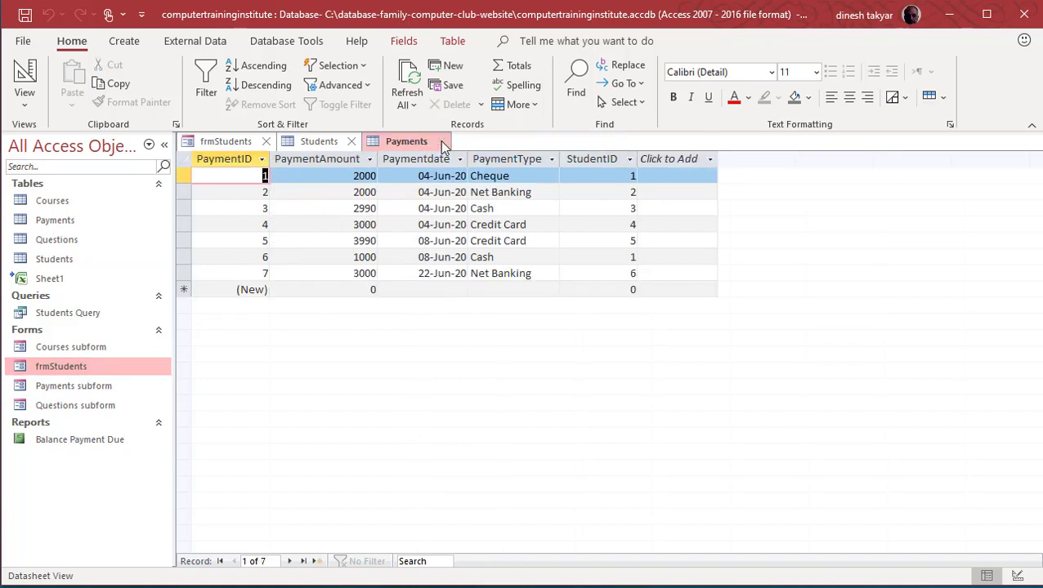
click(442, 145)
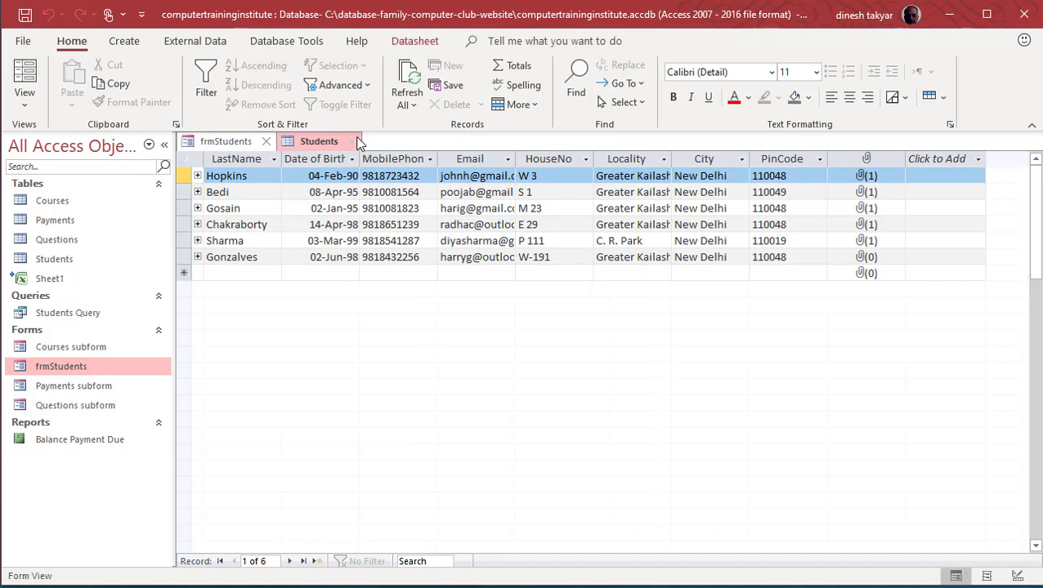
click(354, 143)
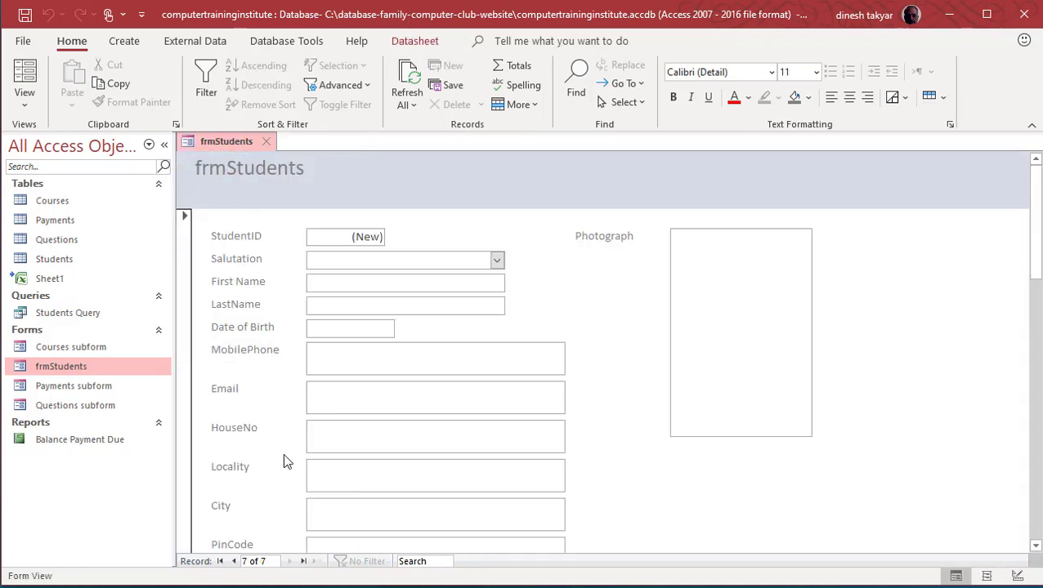
click(234, 562)
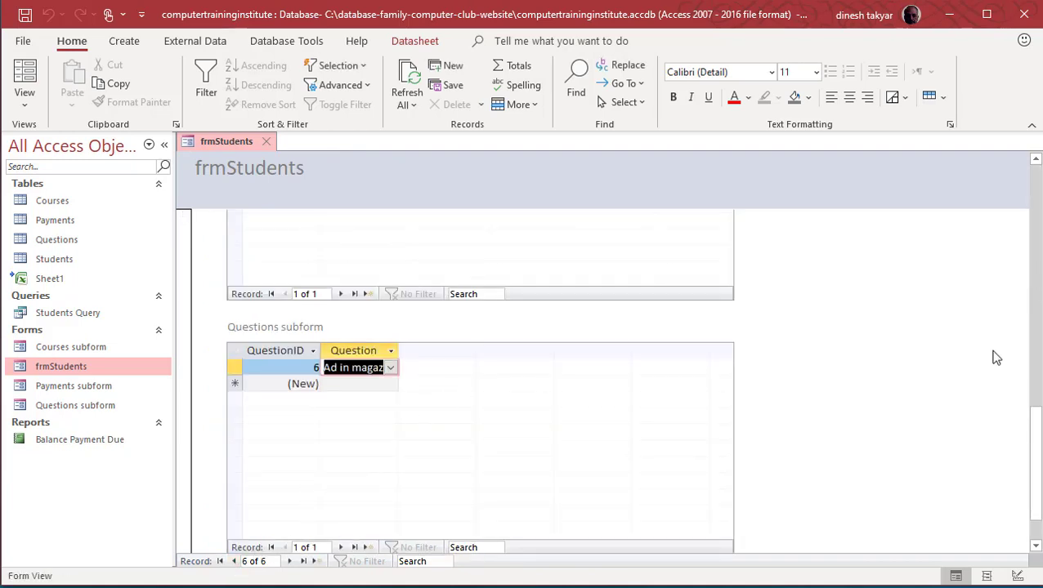
drag(1033, 456, 1033, 216)
Step: Attach gurdon.jpg from the Pictures folder as student 6's photograph
click(757, 286)
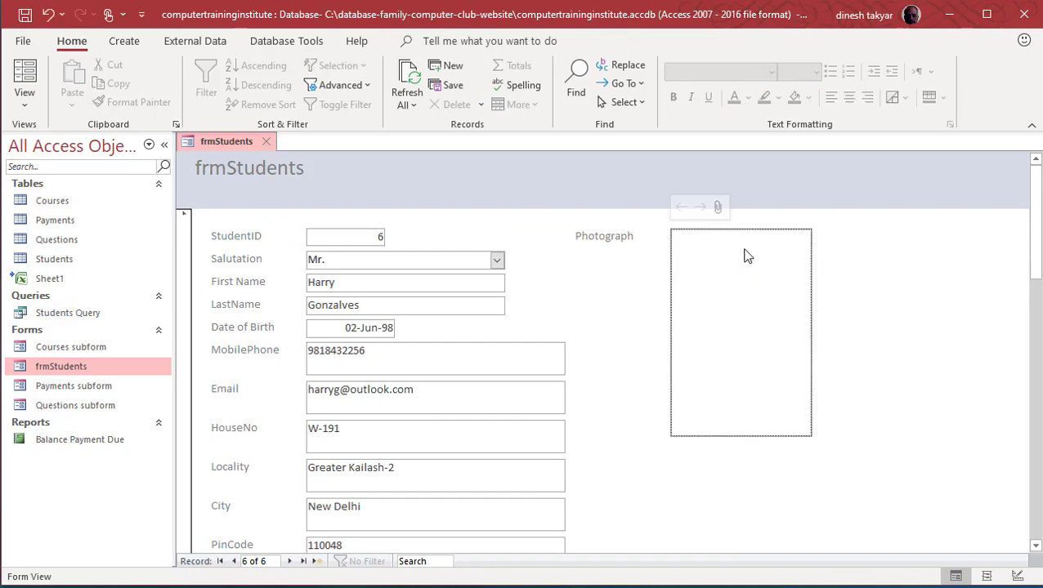
click(717, 207)
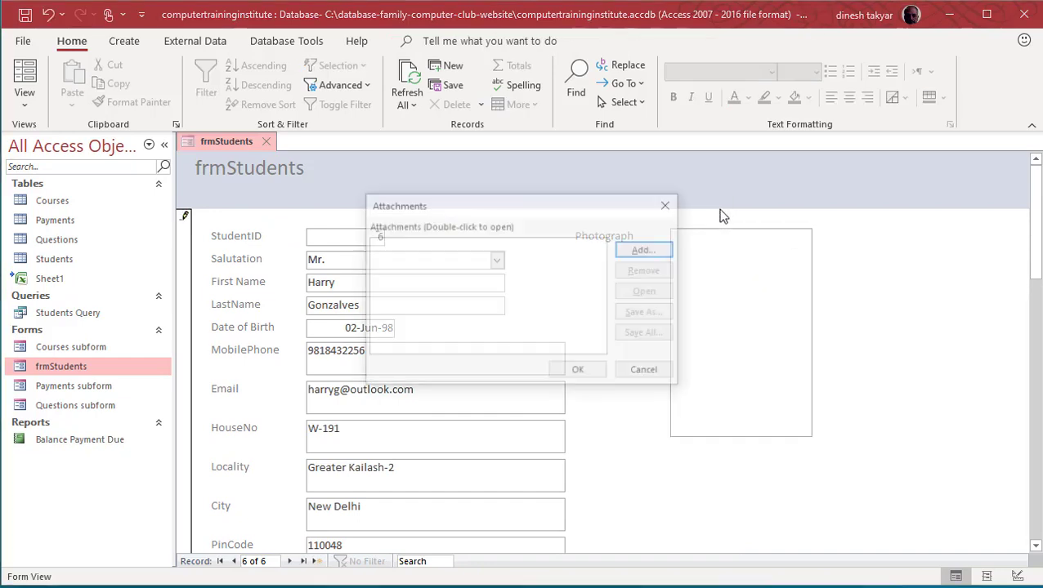
click(659, 254)
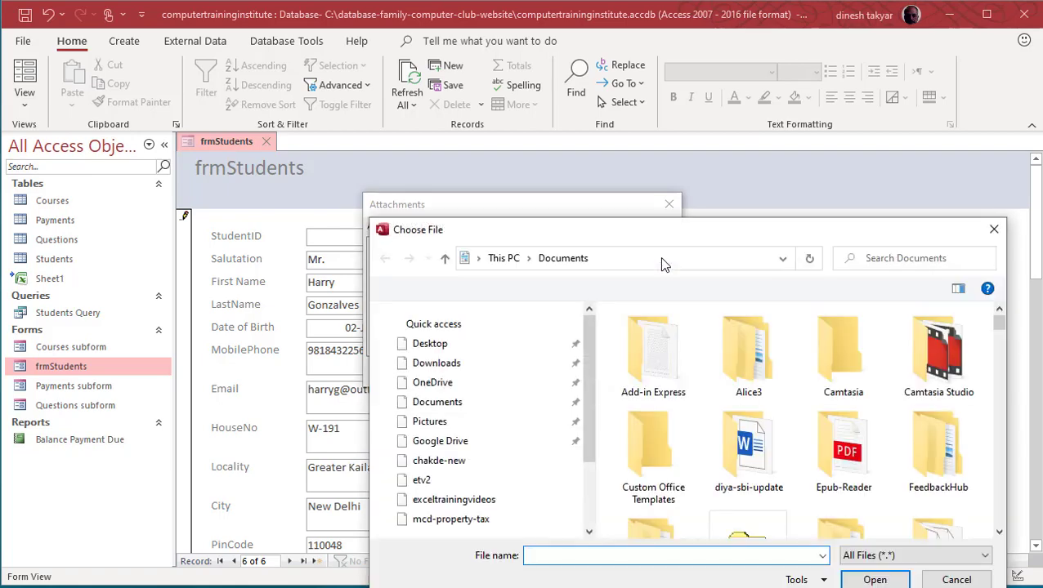
drag(675, 240, 611, 160)
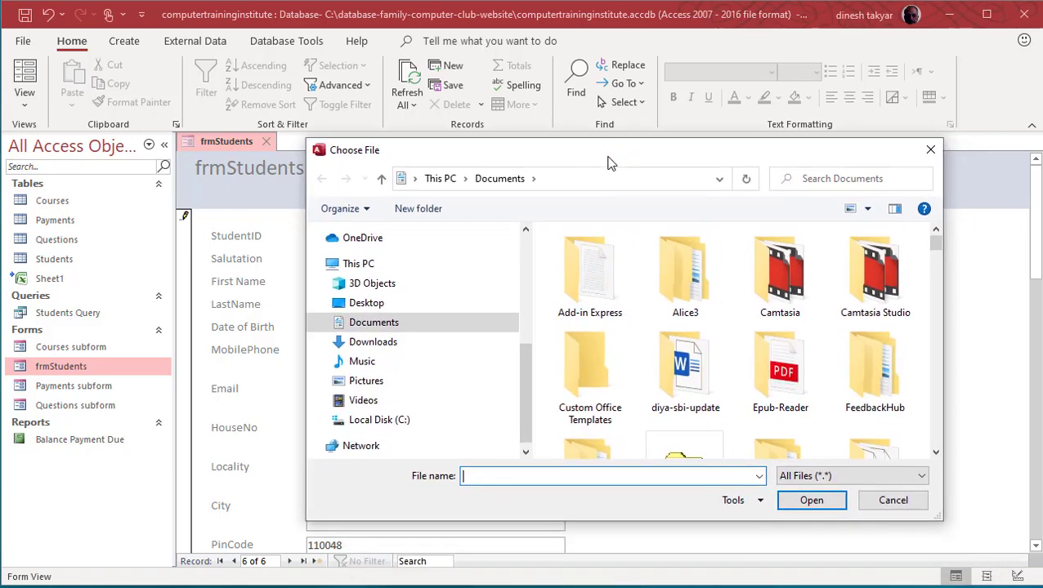
click(390, 383)
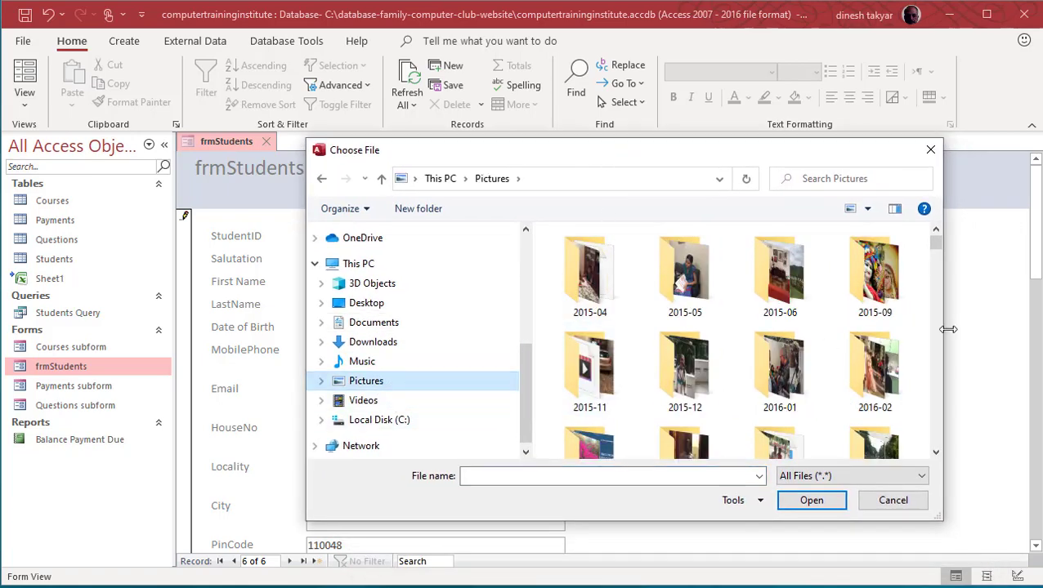
scroll(797, 356, down, 5)
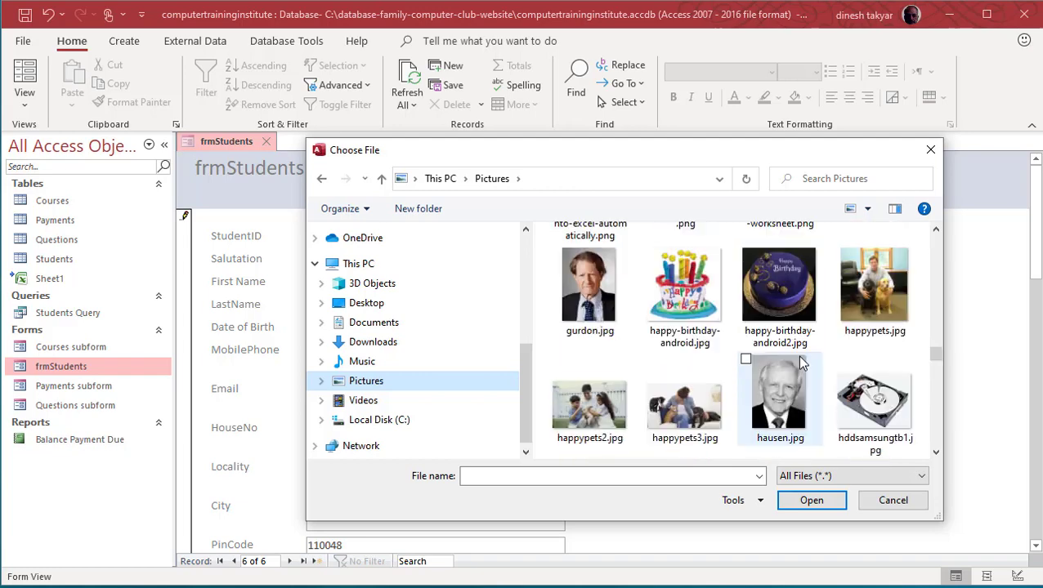
click(597, 301)
click(818, 502)
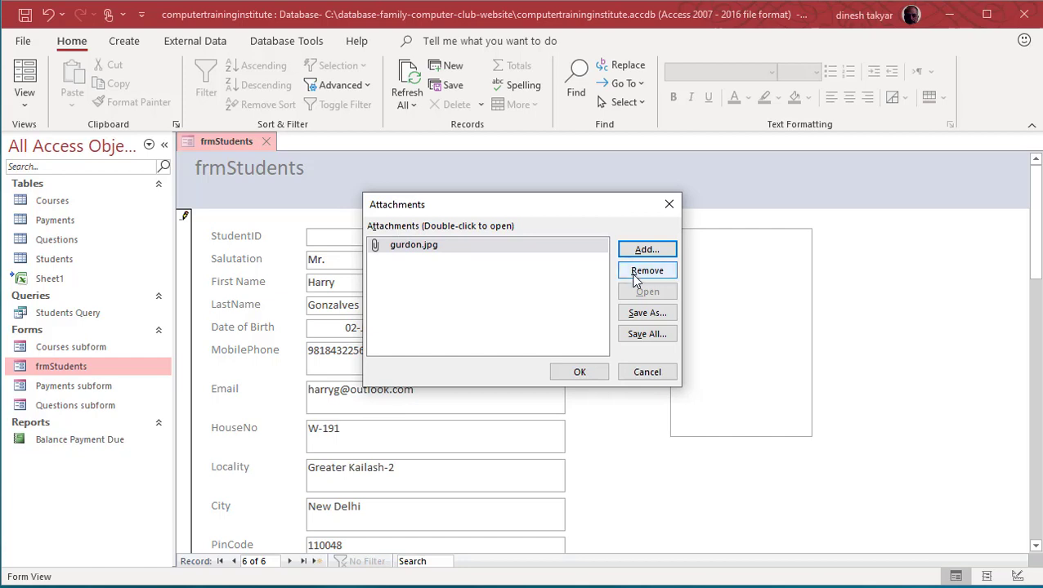
click(586, 372)
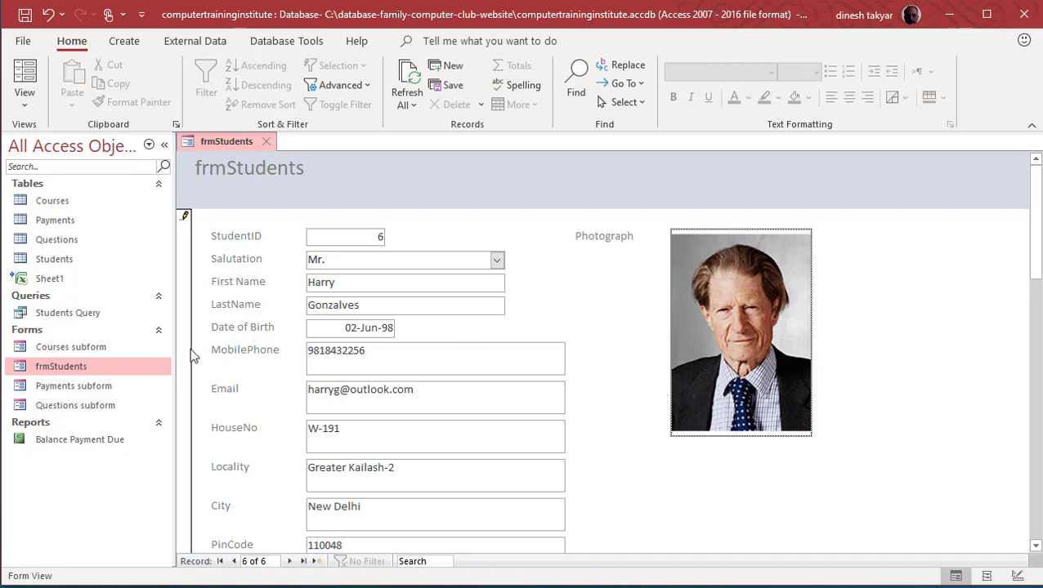
click(57, 259)
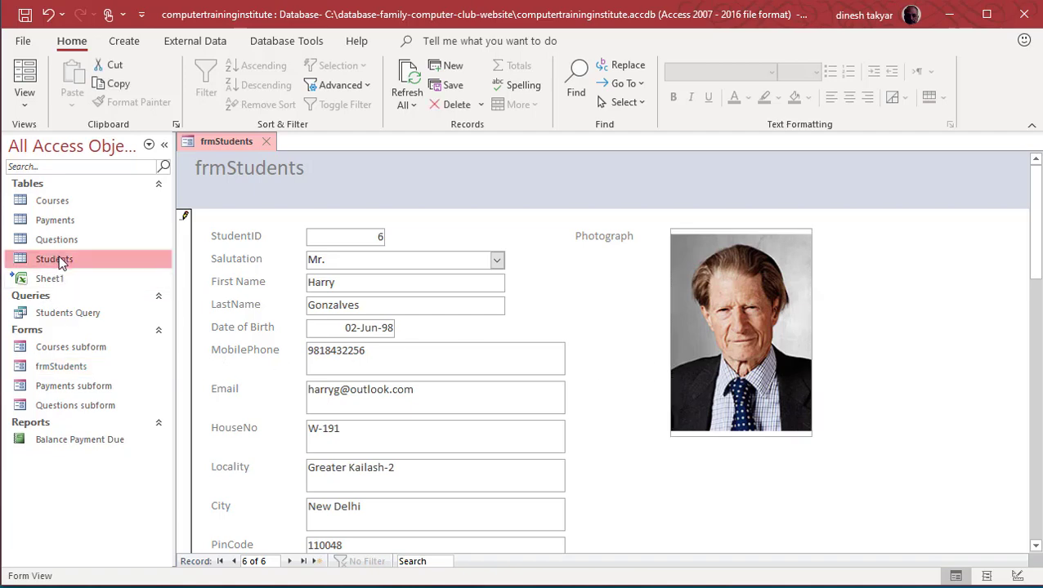
Step: Confirm in the Students table that student 6 has one attachment, then close the form and table
double_click(59, 259)
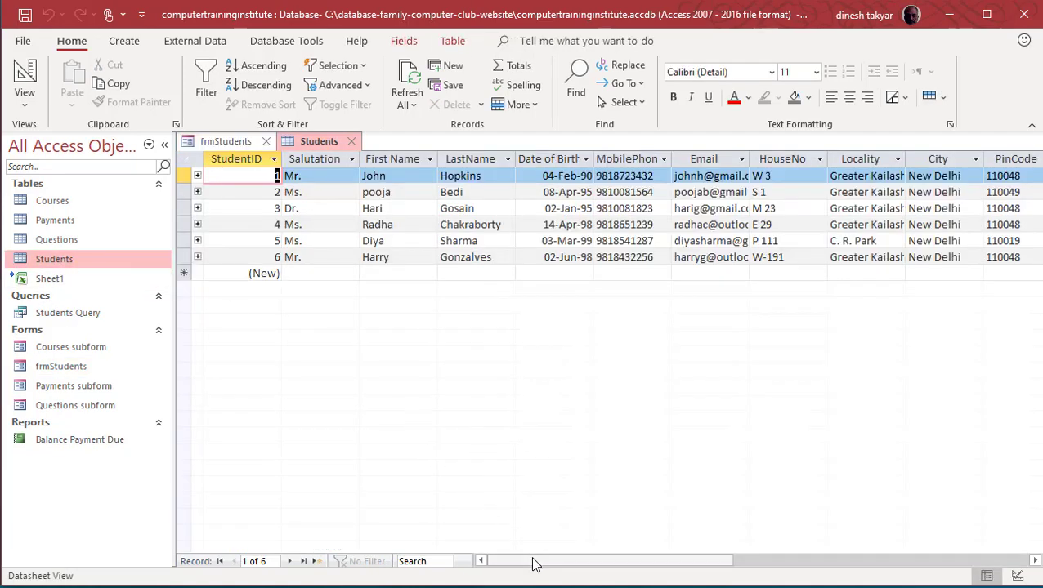
drag(535, 564, 661, 498)
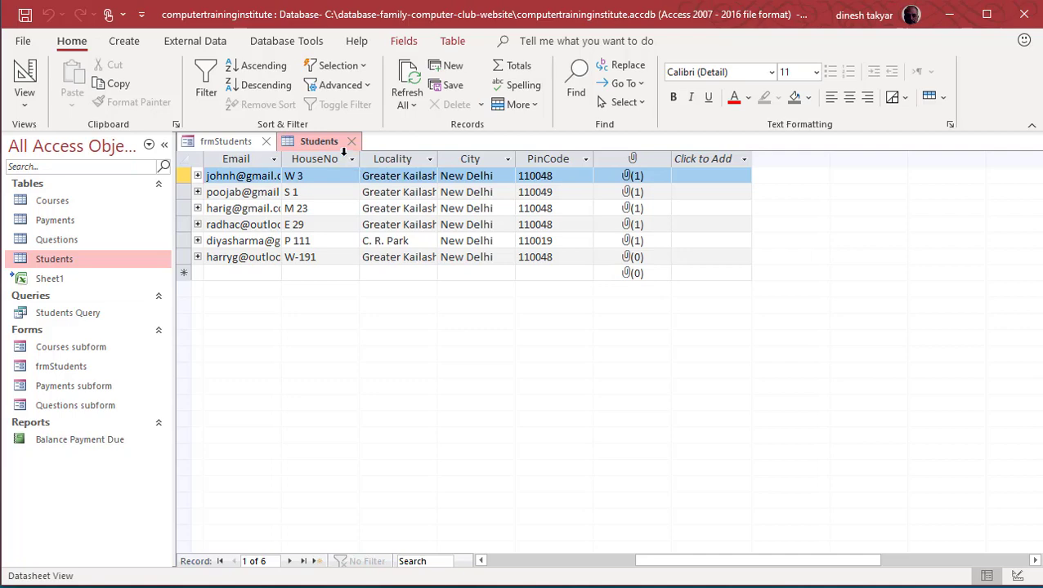
click(352, 144)
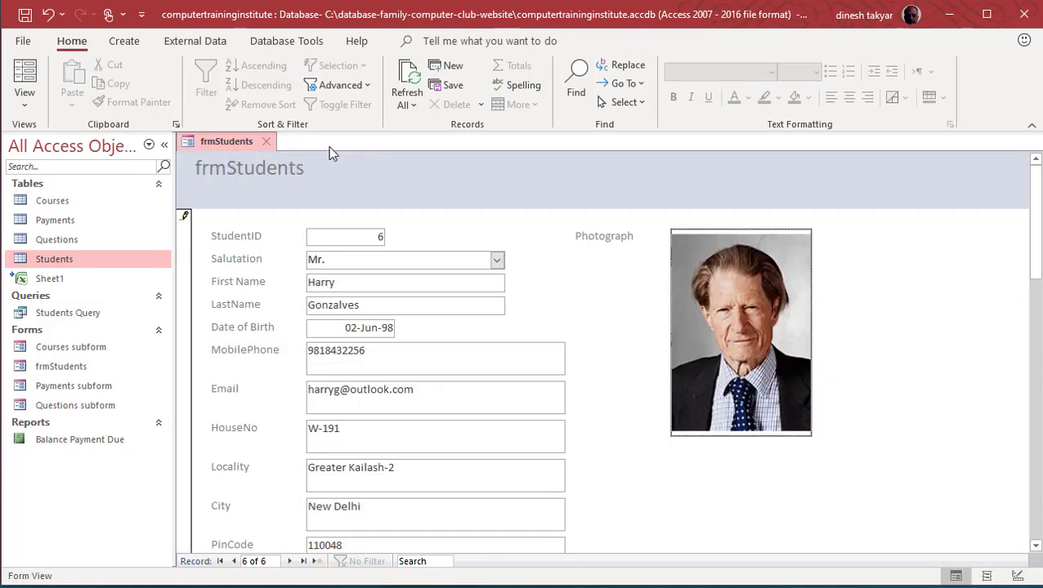
click(271, 143)
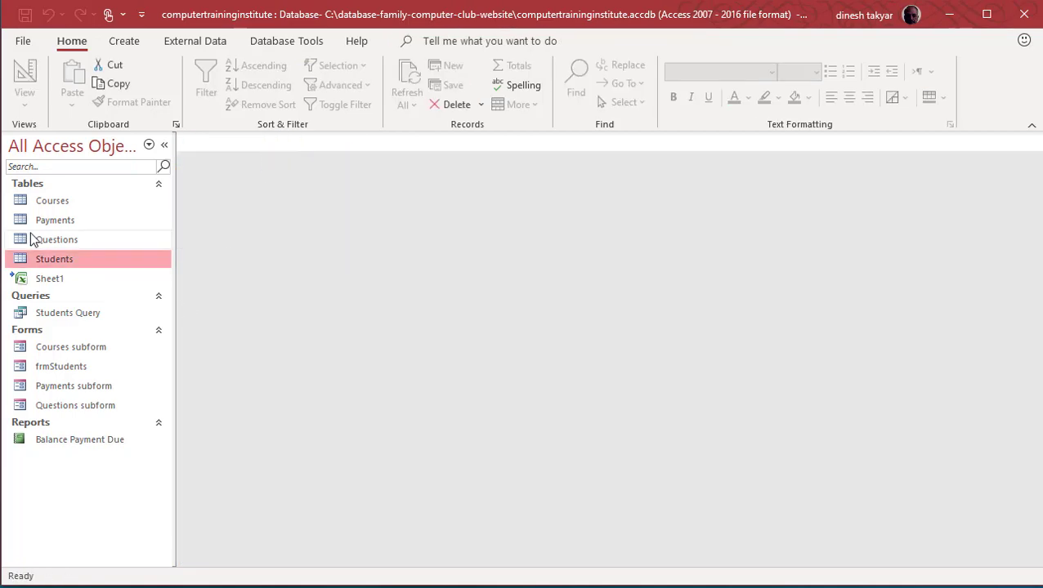
double_click(64, 262)
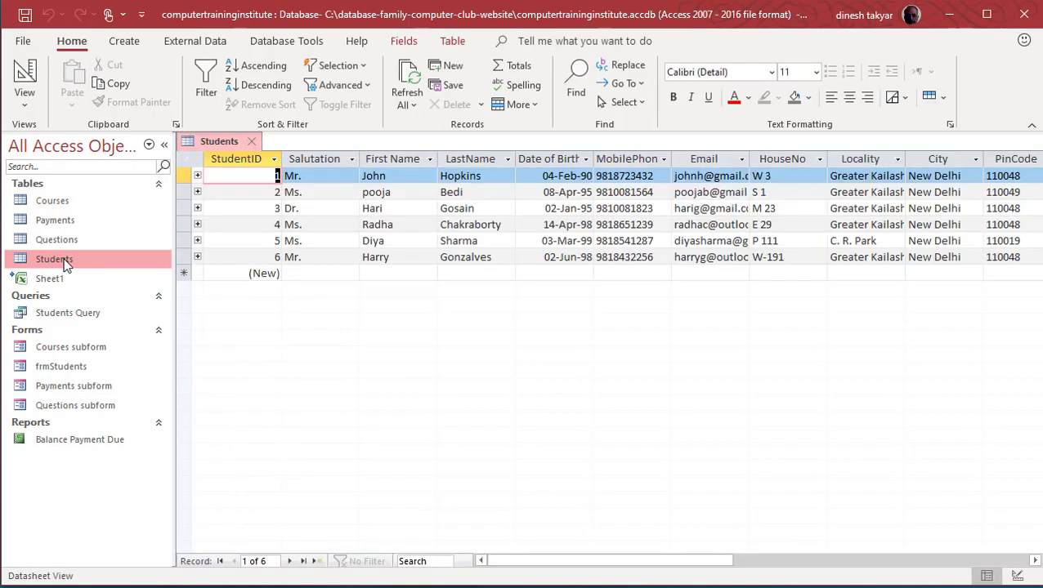
drag(554, 562, 662, 545)
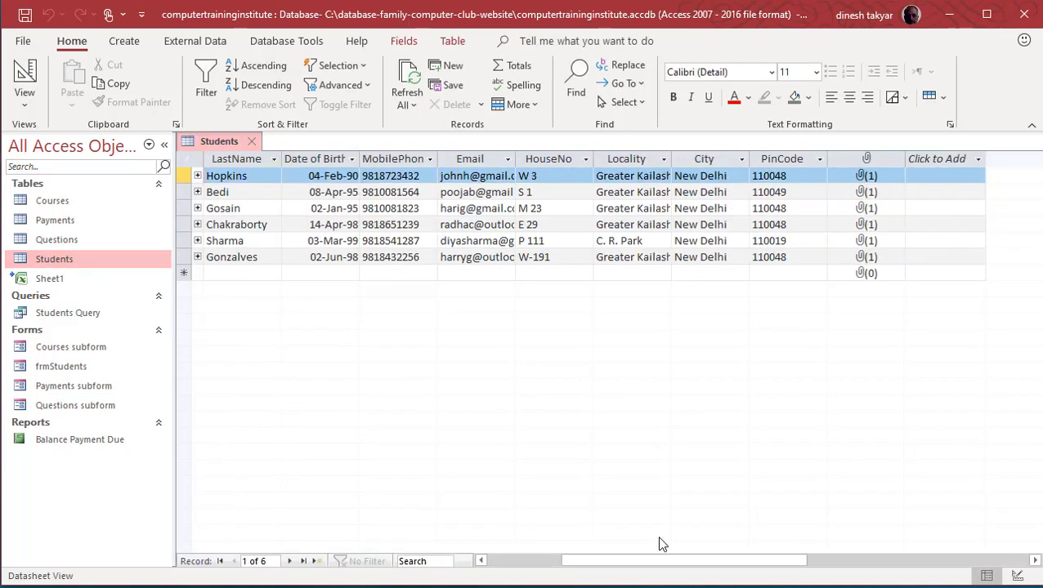
double_click(866, 258)
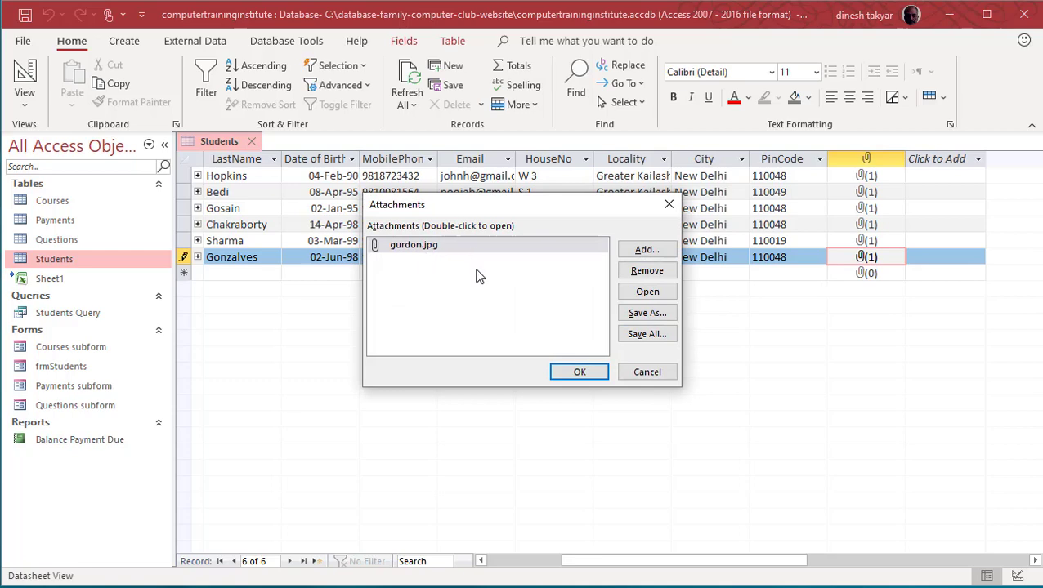
click(647, 372)
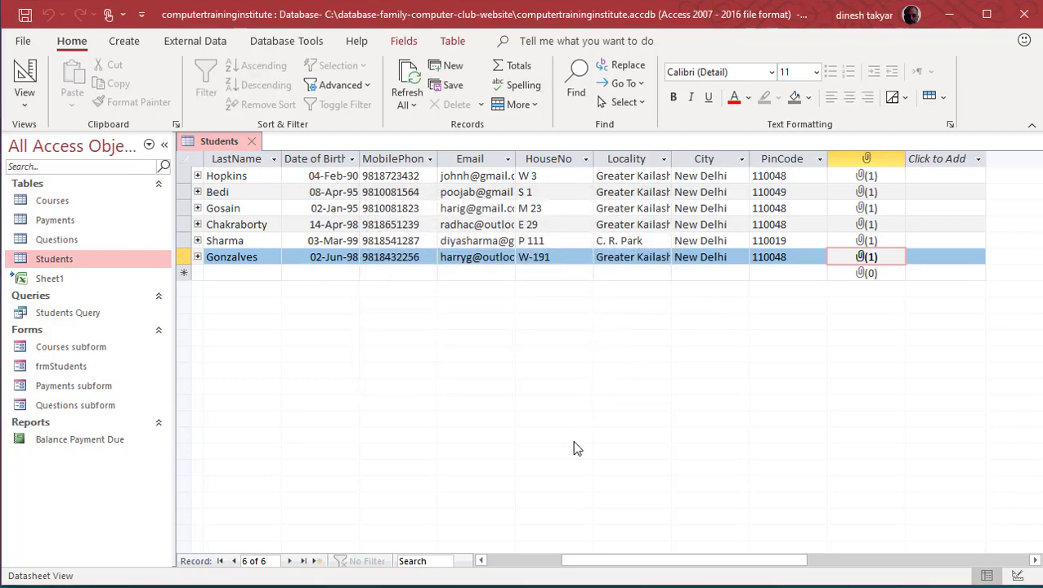
drag(585, 561, 498, 563)
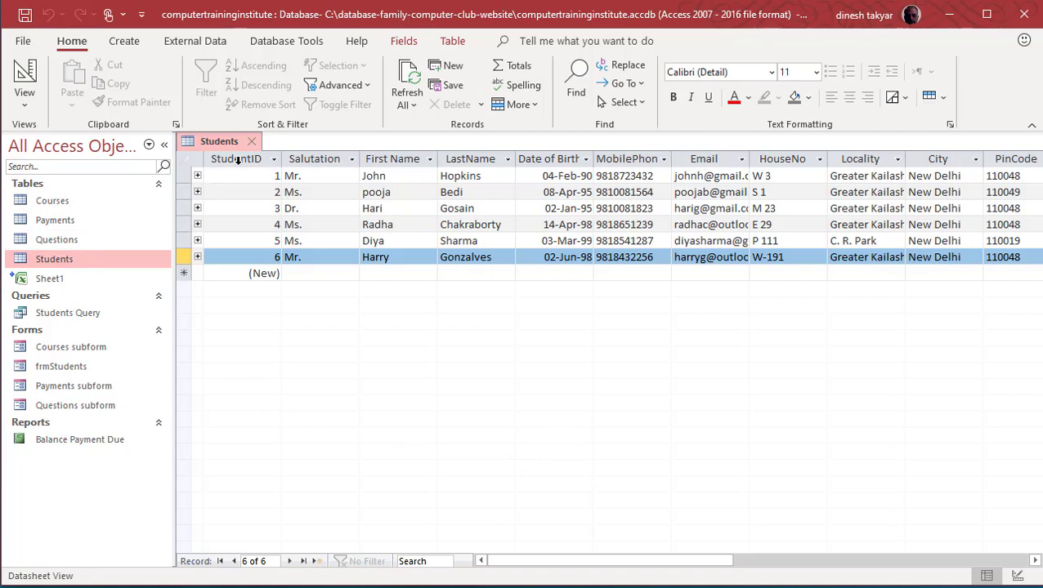
click(252, 142)
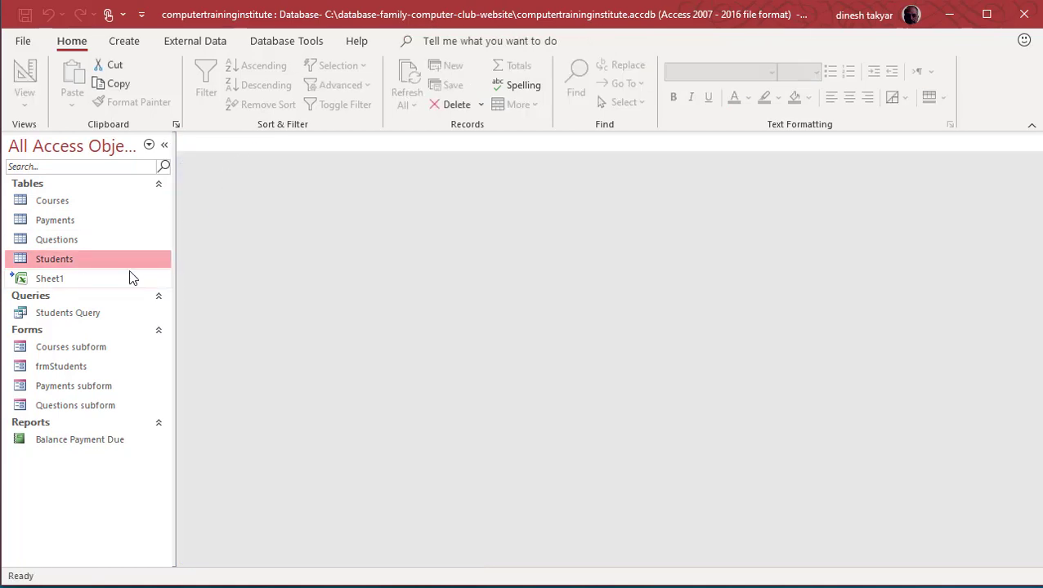
Step: Open the Courses table in Design View
click(59, 206)
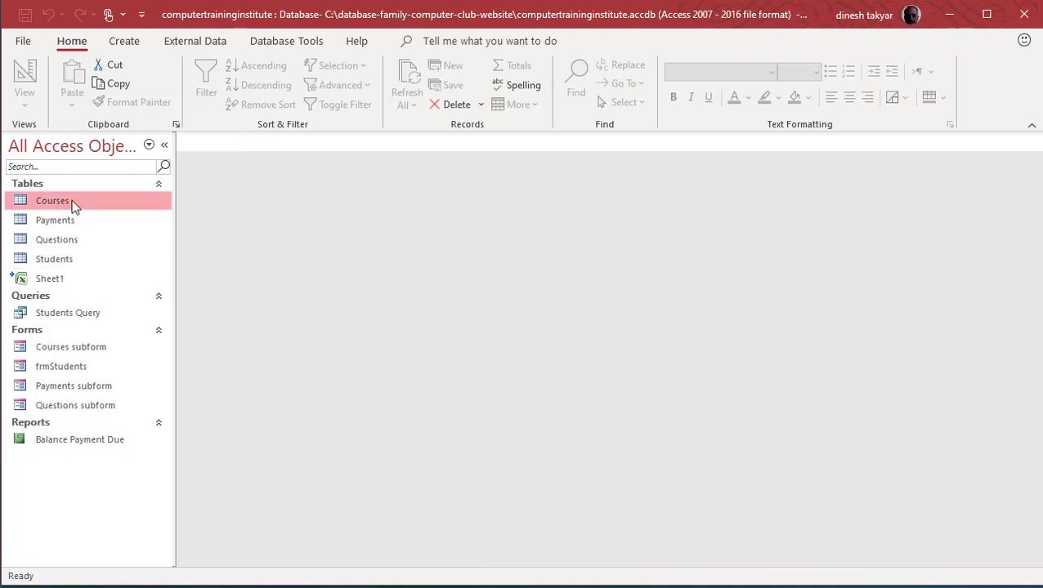
right_click(75, 206)
click(122, 234)
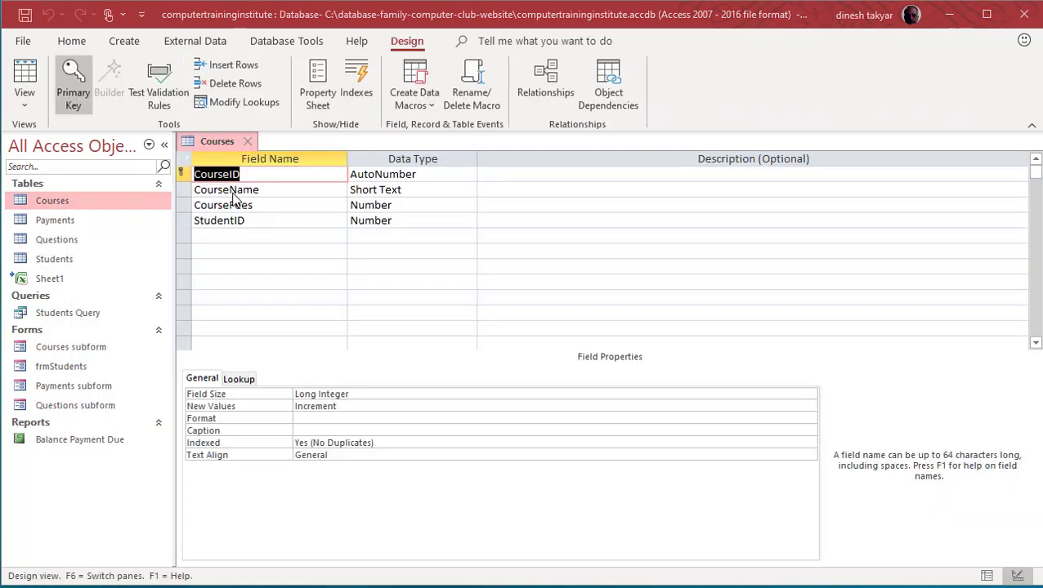
Step: Choose Lookup Wizard as CourseName's data type
click(423, 190)
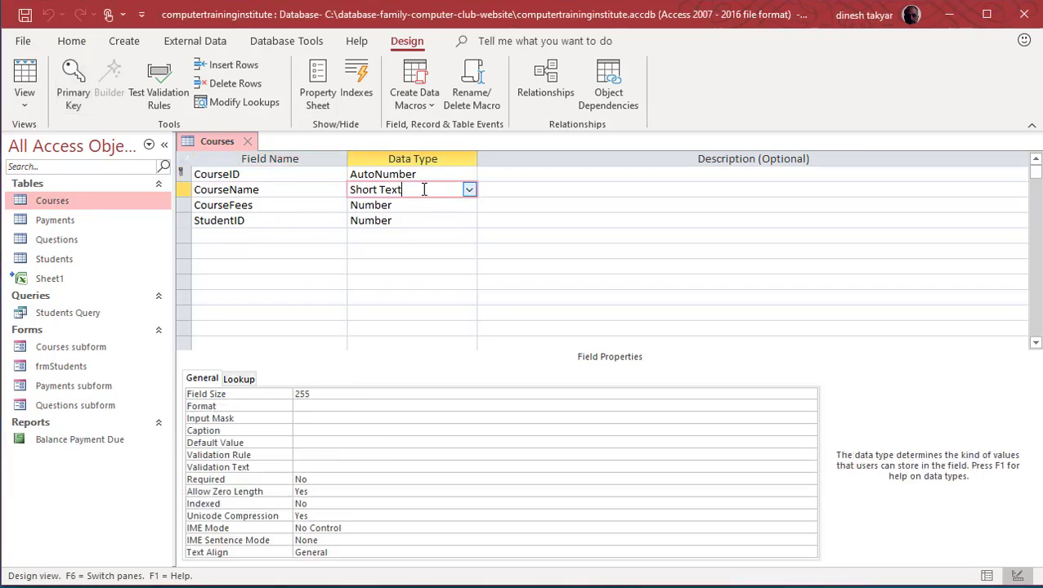
click(469, 190)
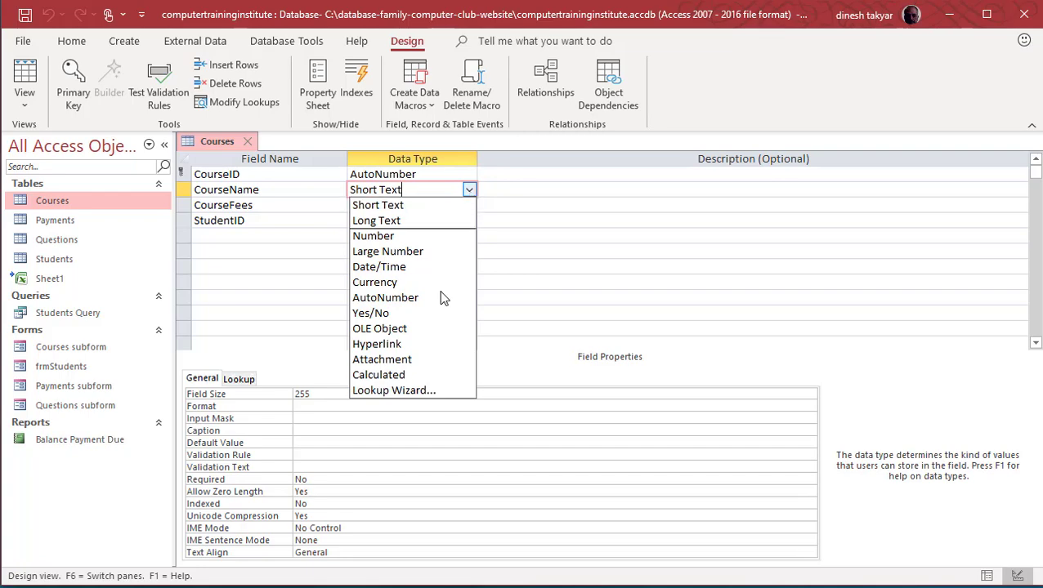
click(428, 390)
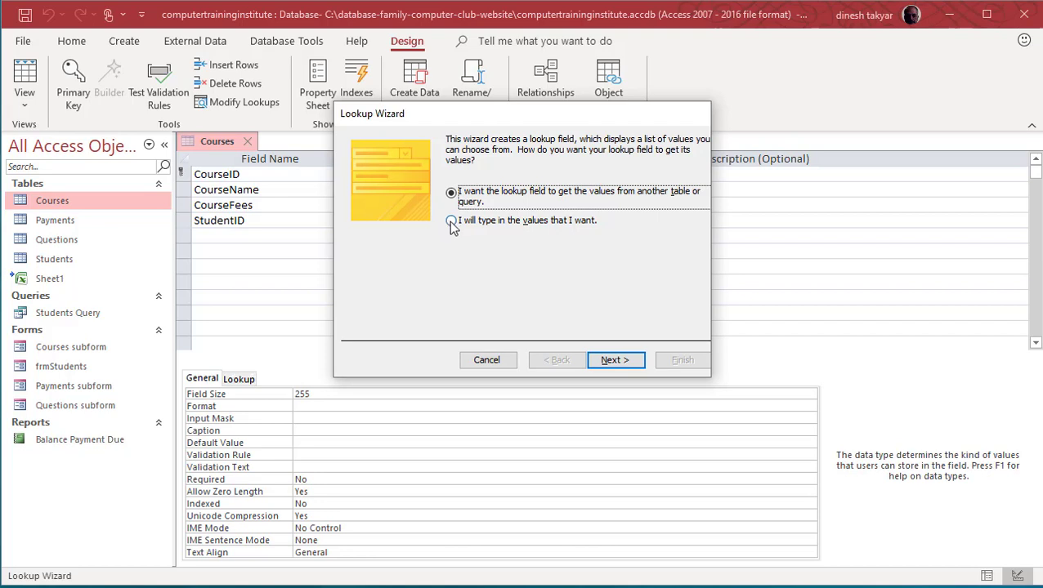
Step: Begin a typed two-column CourseName lookup list with Excel VBA and 5990, then cancel the wizard
click(451, 221)
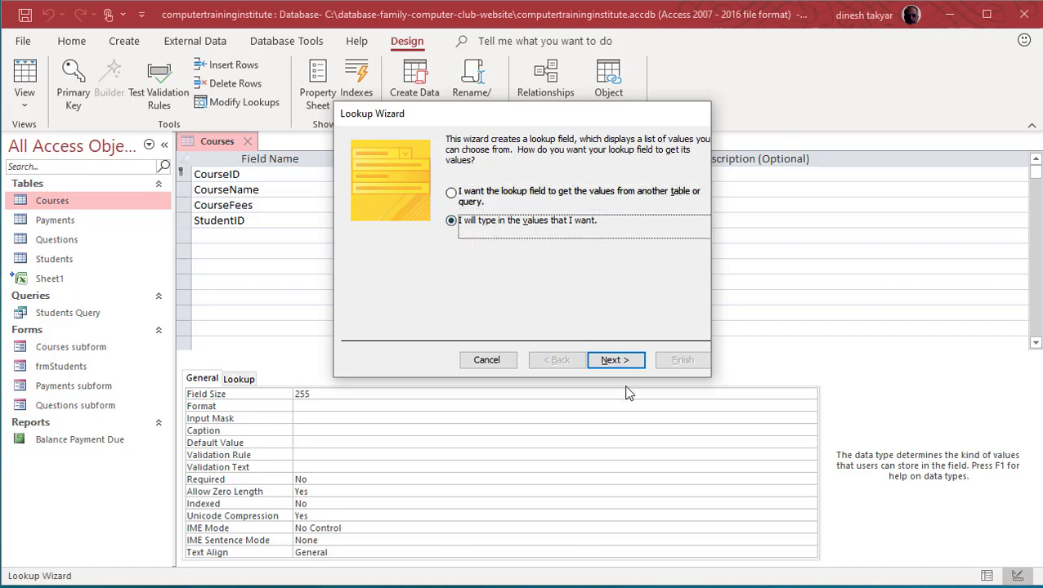
click(626, 362)
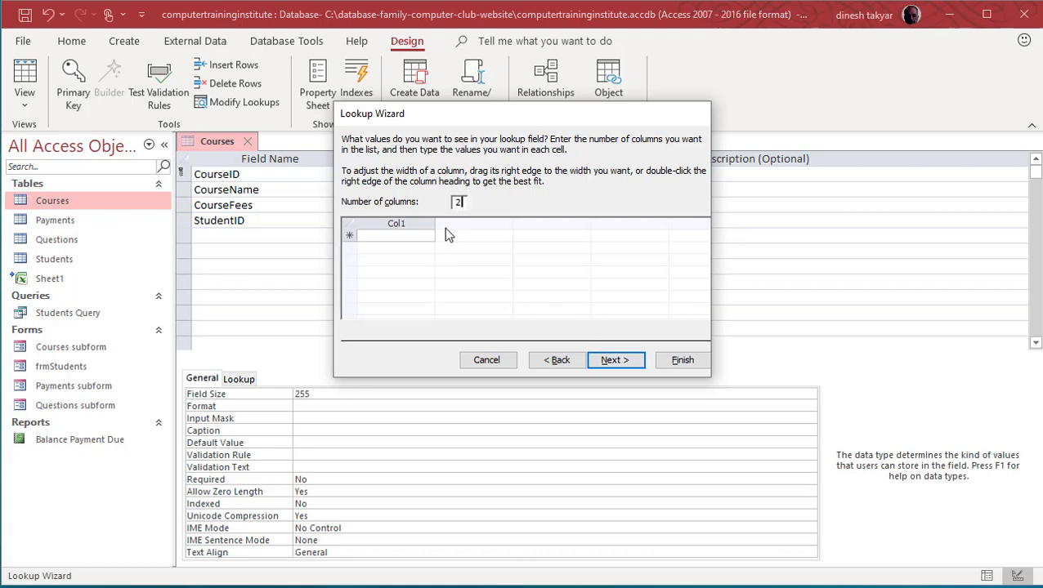
click(418, 235)
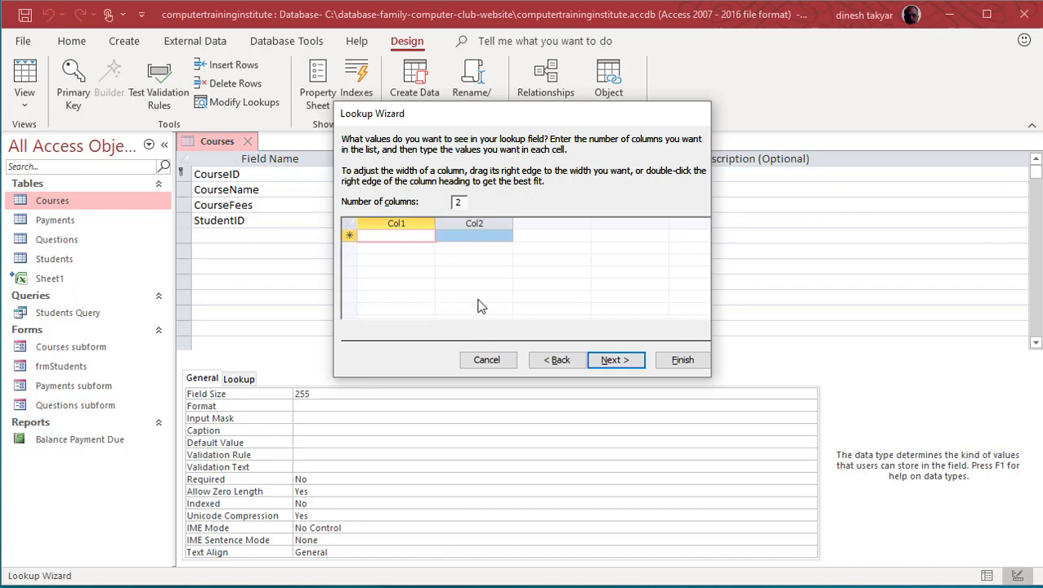
text(Excel VBA)
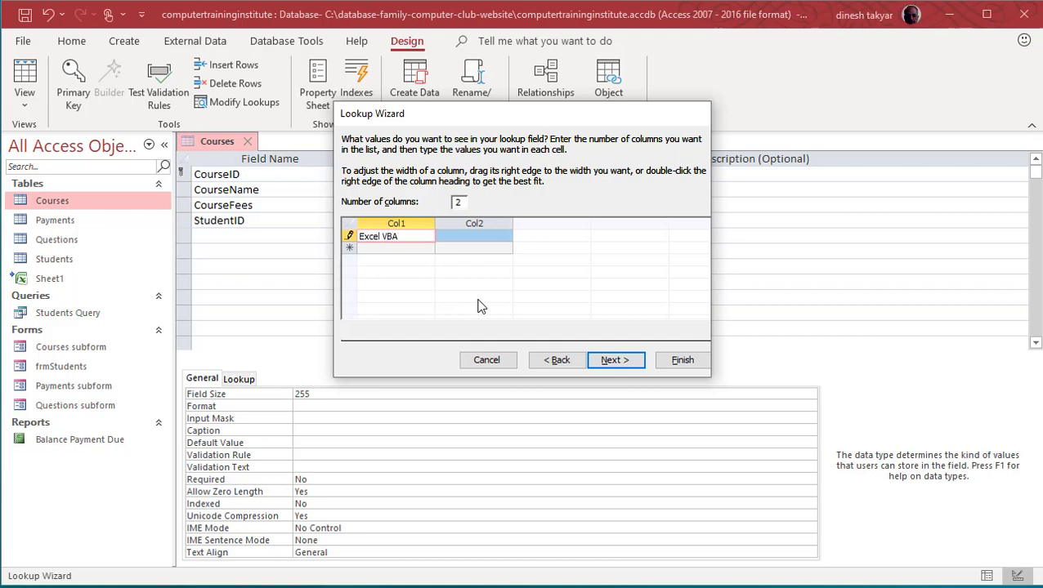
key(Tab)
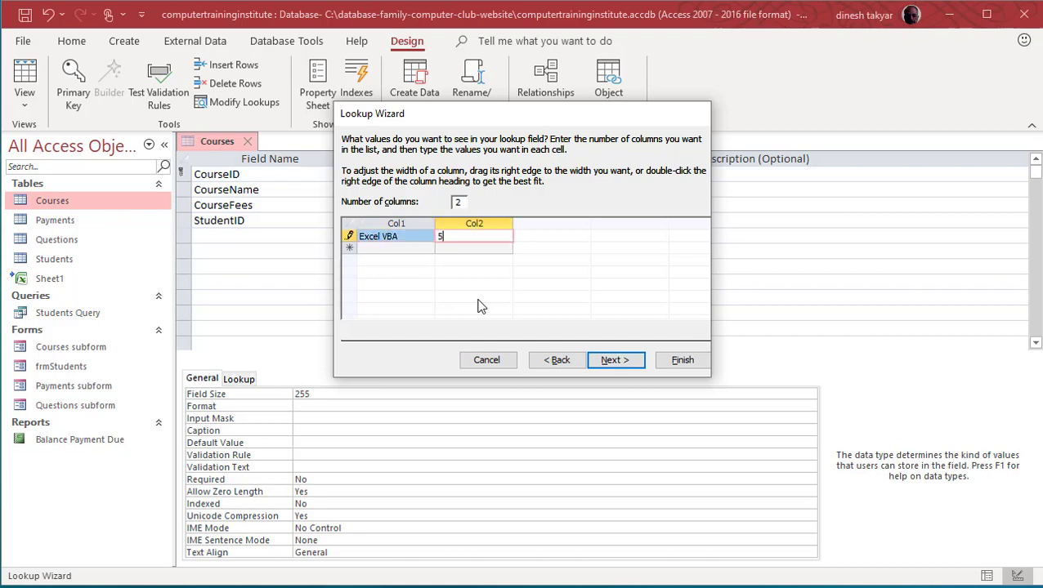
text(5990)
key(Tab)
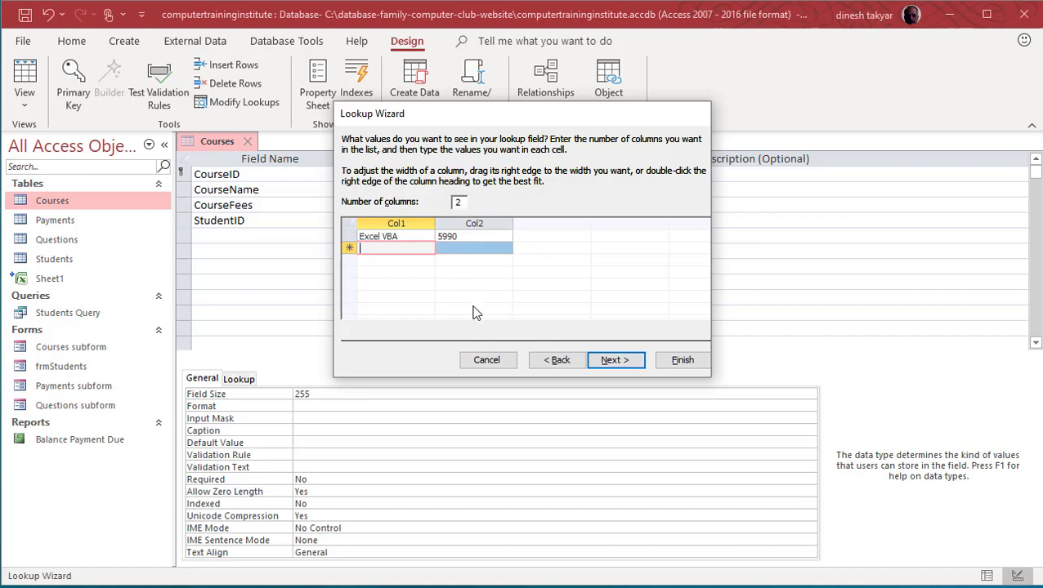
click(490, 361)
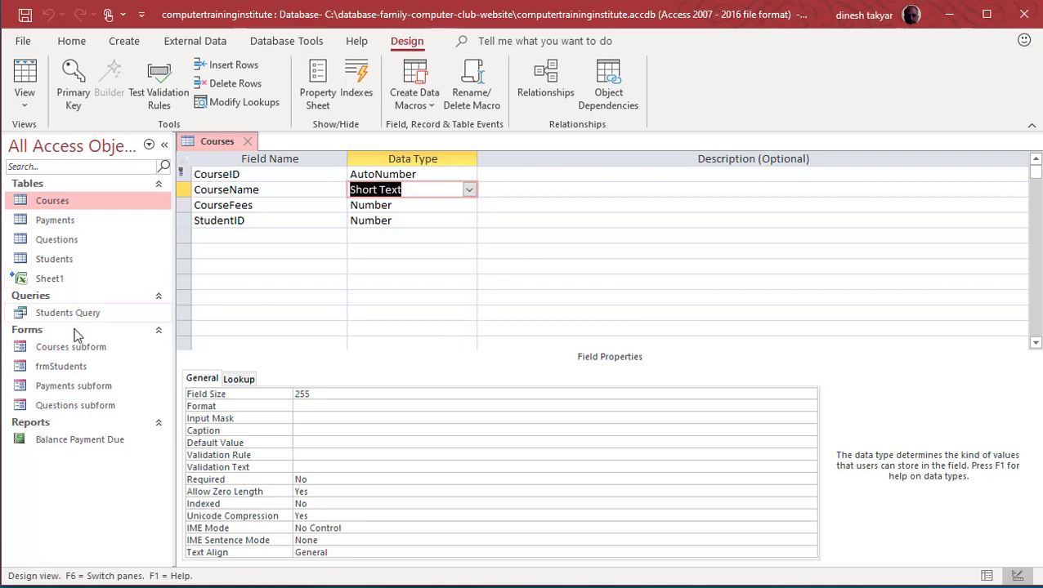
Step: Close the Courses design unsaved and open frmStudents in Design view to see its subforms
click(248, 141)
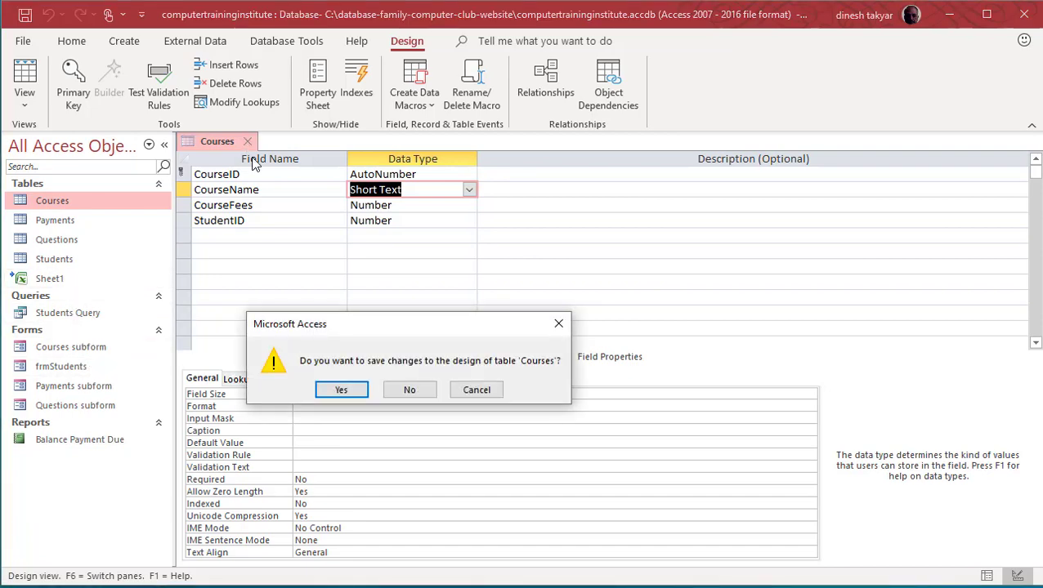
click(408, 391)
click(107, 369)
right_click(112, 373)
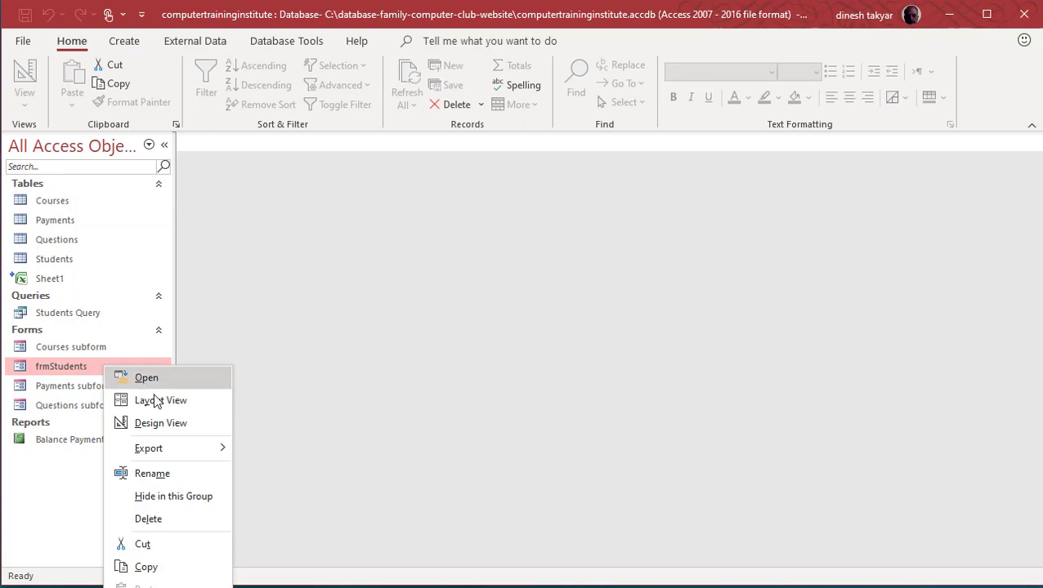
click(164, 423)
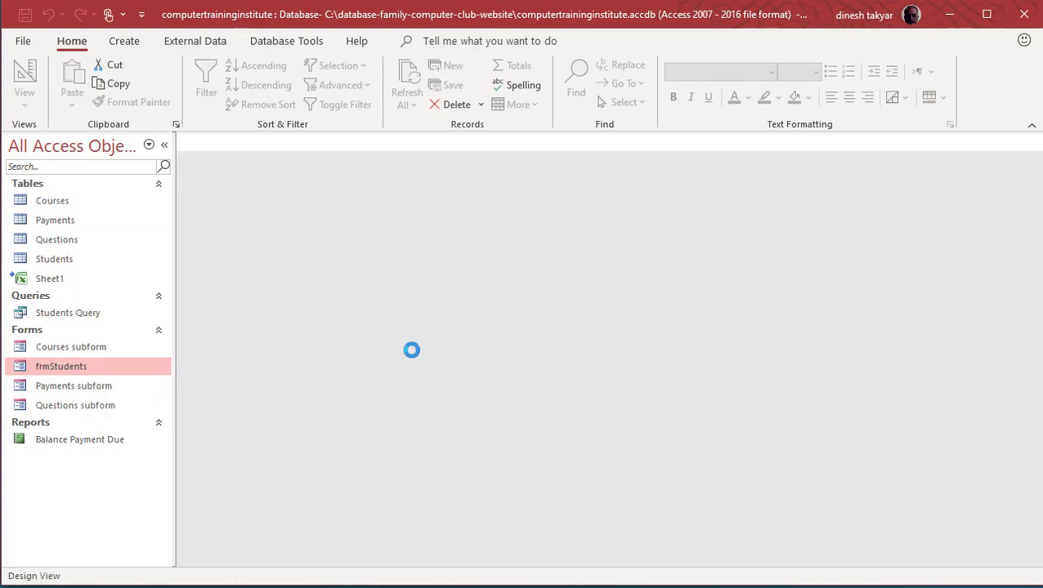
scroll(411, 350, down, 10)
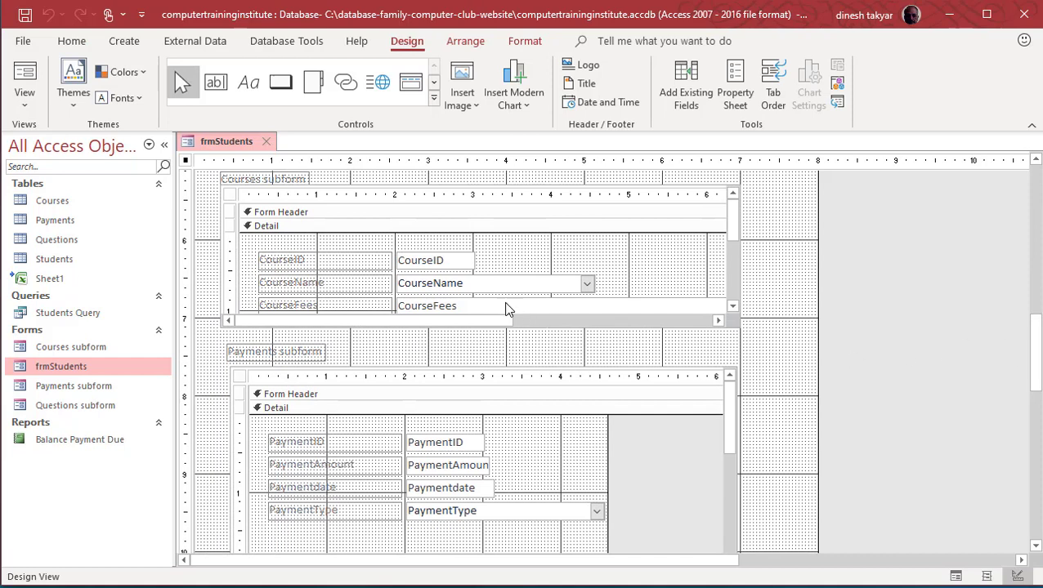
Step: Inspect the CourseName combo box's Property Sheet, then close frmStudents without saving
click(488, 292)
click(488, 291)
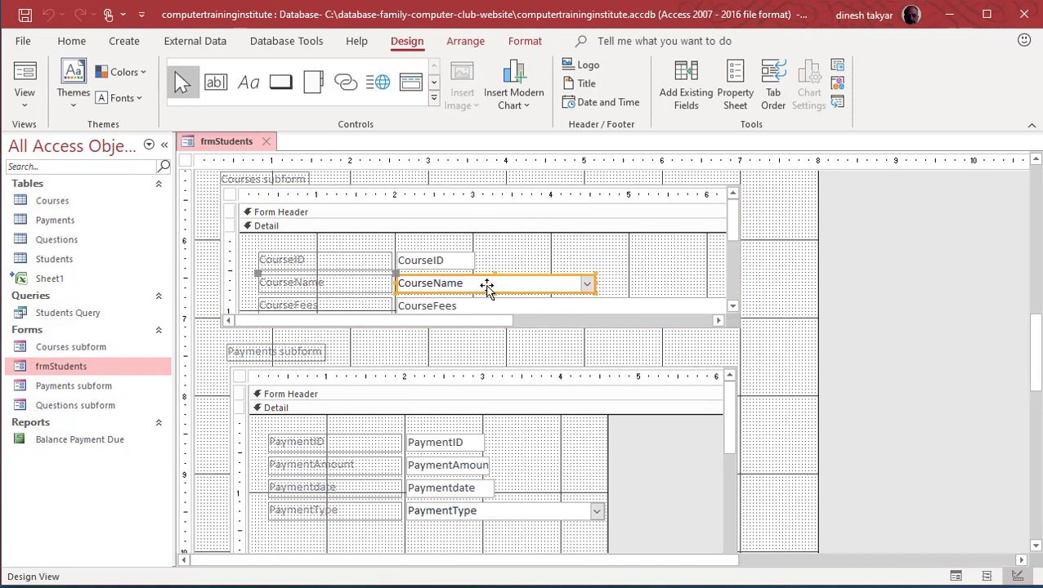
click(744, 100)
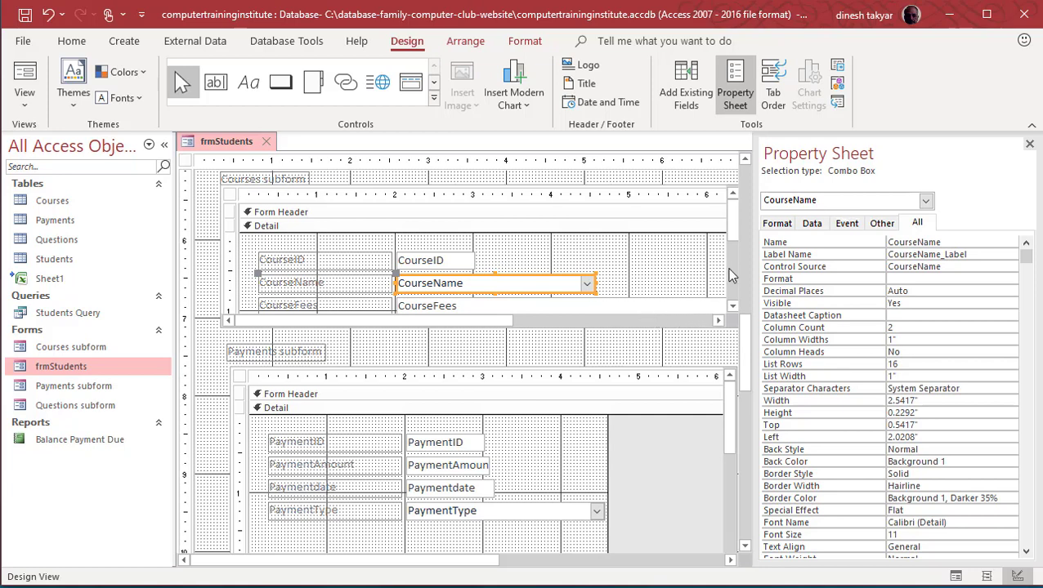
click(1029, 145)
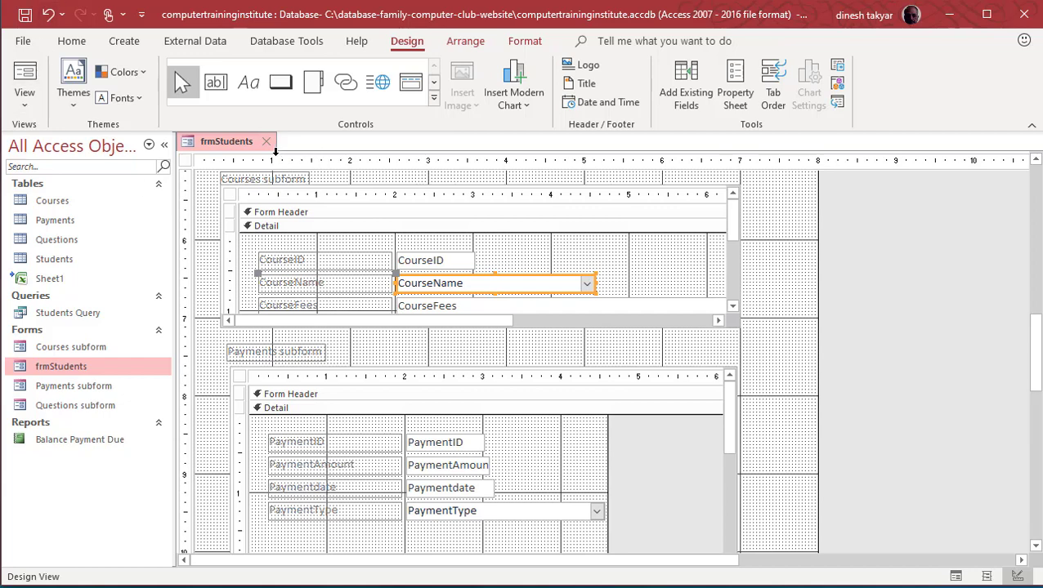
click(266, 142)
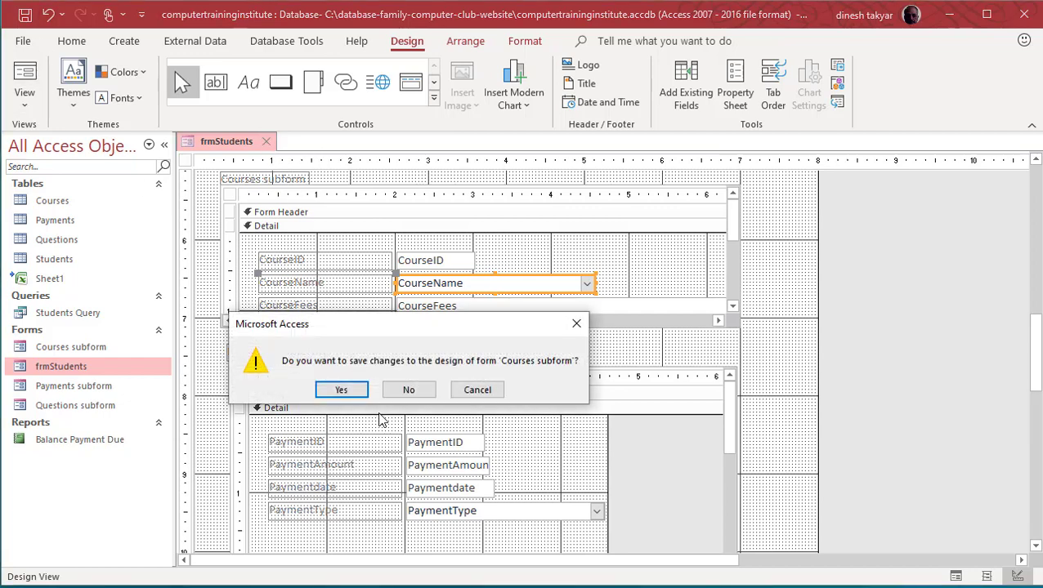
click(405, 391)
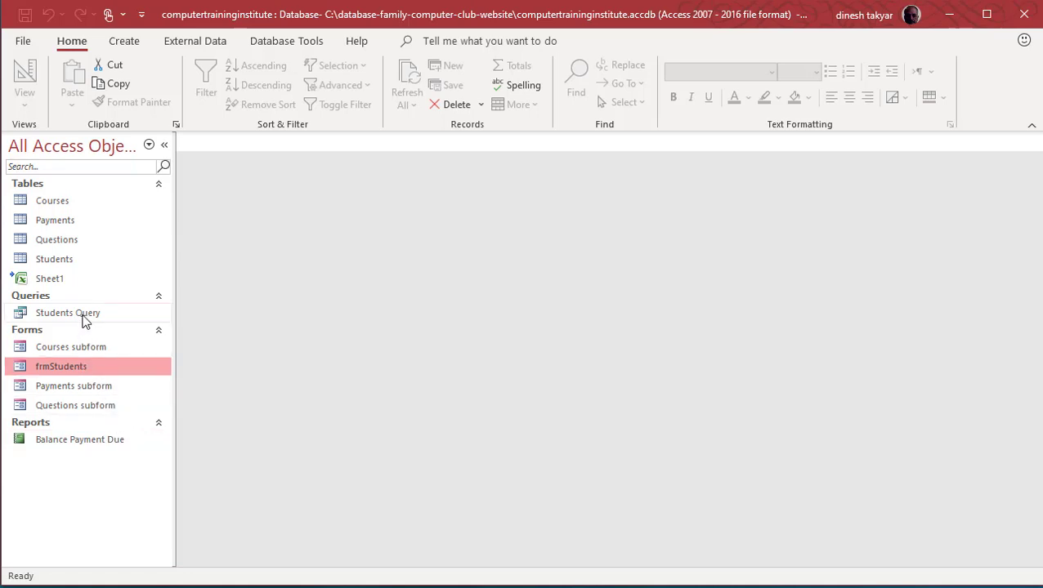
click(85, 319)
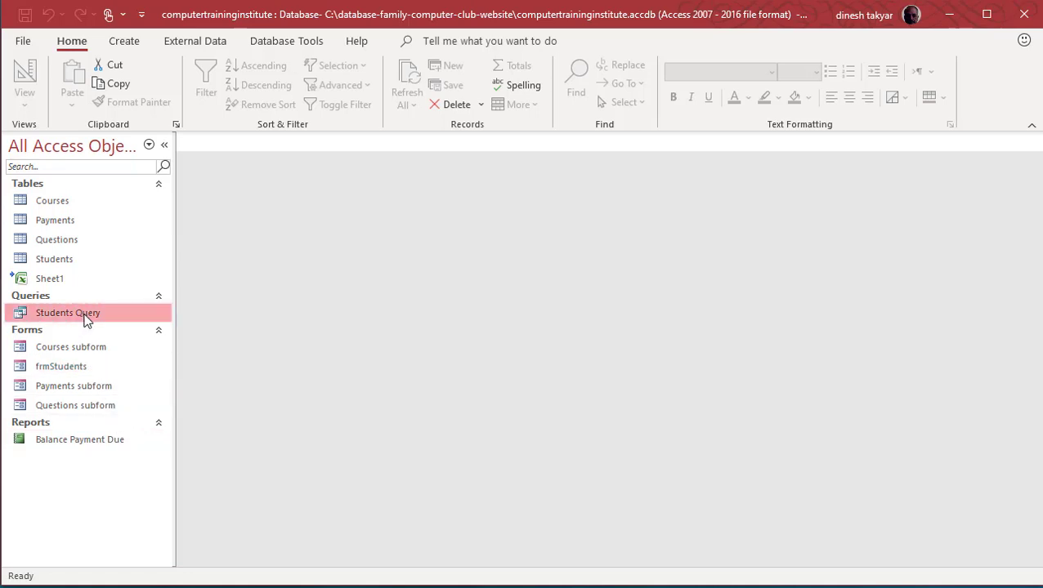
right_click(88, 315)
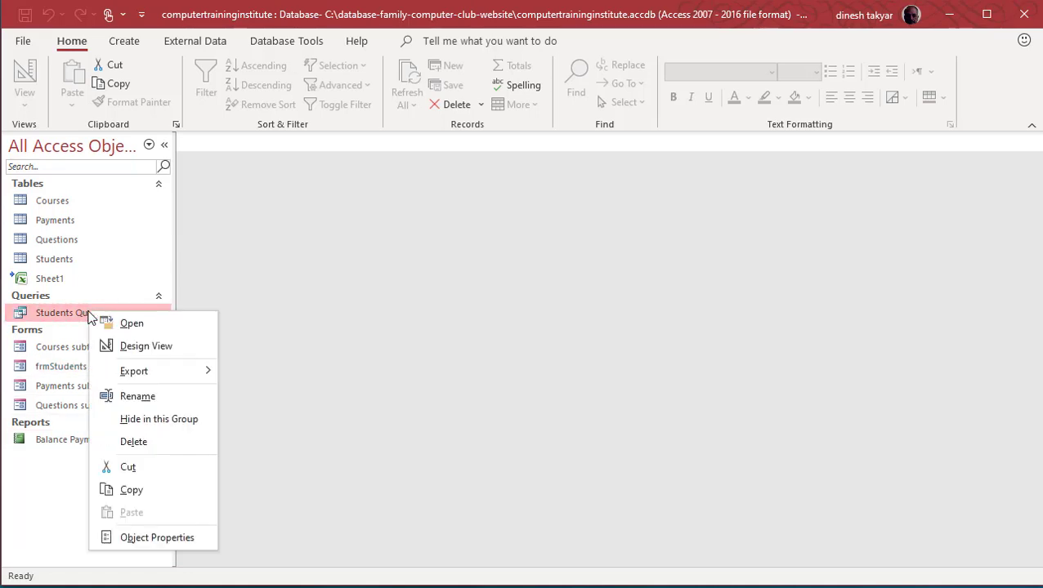
click(134, 347)
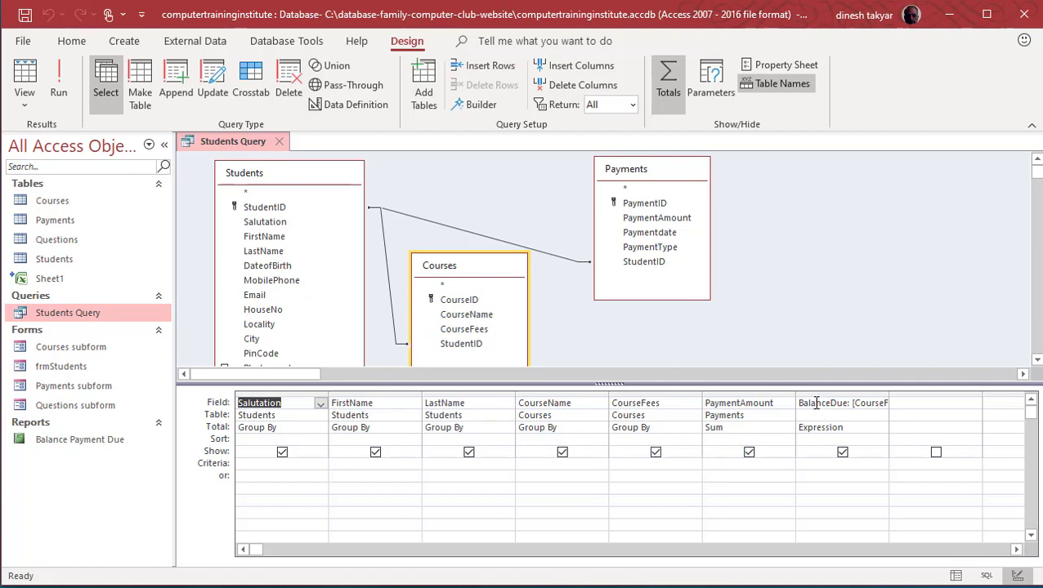
click(850, 402)
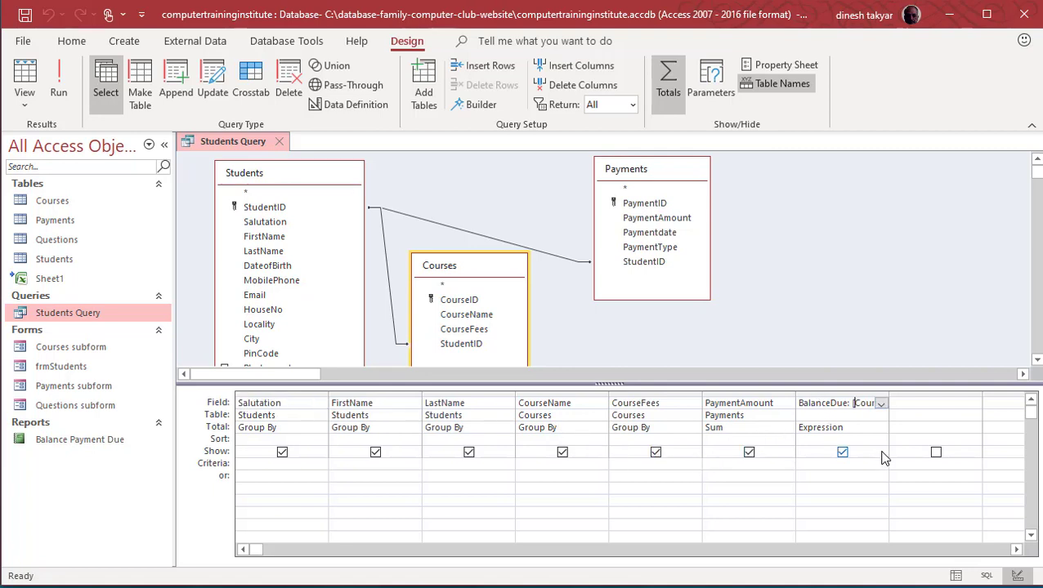
key(Right)
key(Right)
key(Right)
key(Right)
key(Right)
key(Right)
key(Right)
key(Right)
key(Right)
key(Right)
key(Right)
key(Right)
key(Right)
key(Right)
key(Right)
key(Right)
key(Right)
key(Right)
key(Right)
key(Right)
click(279, 145)
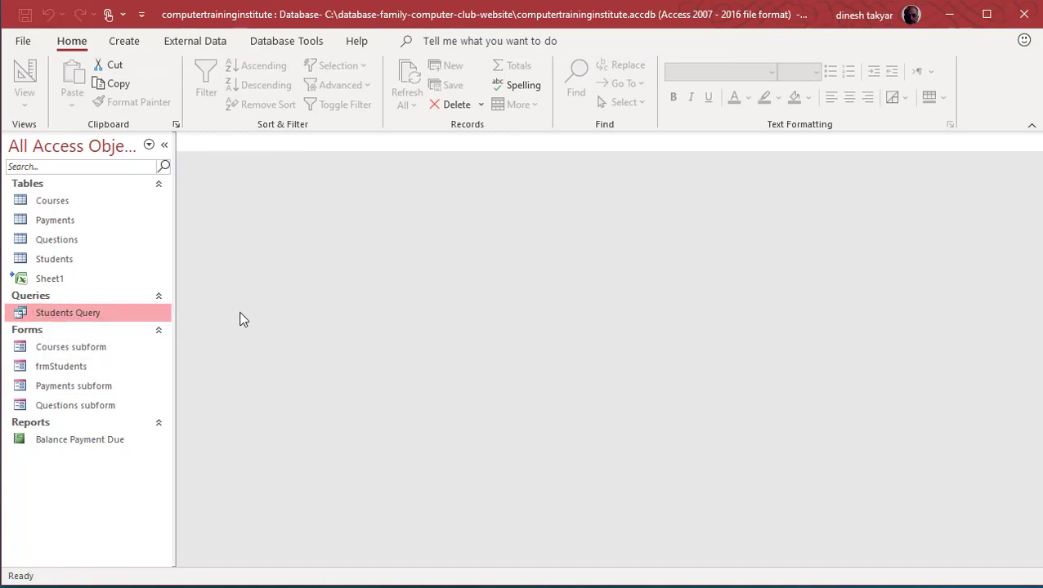
Step: Launch the Simple Query Wizard from the Create tab's Query Wizard
click(122, 43)
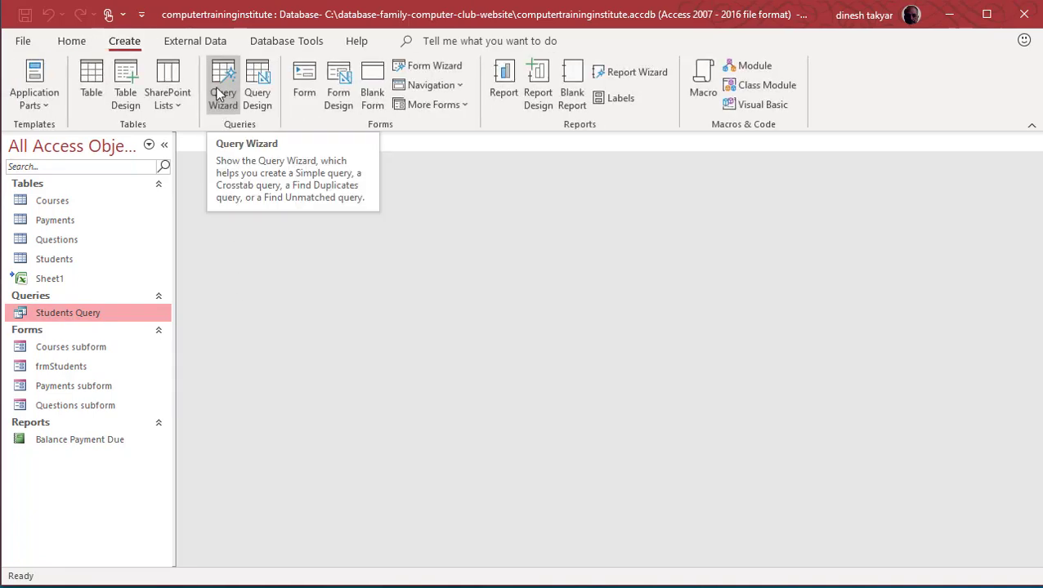
click(220, 95)
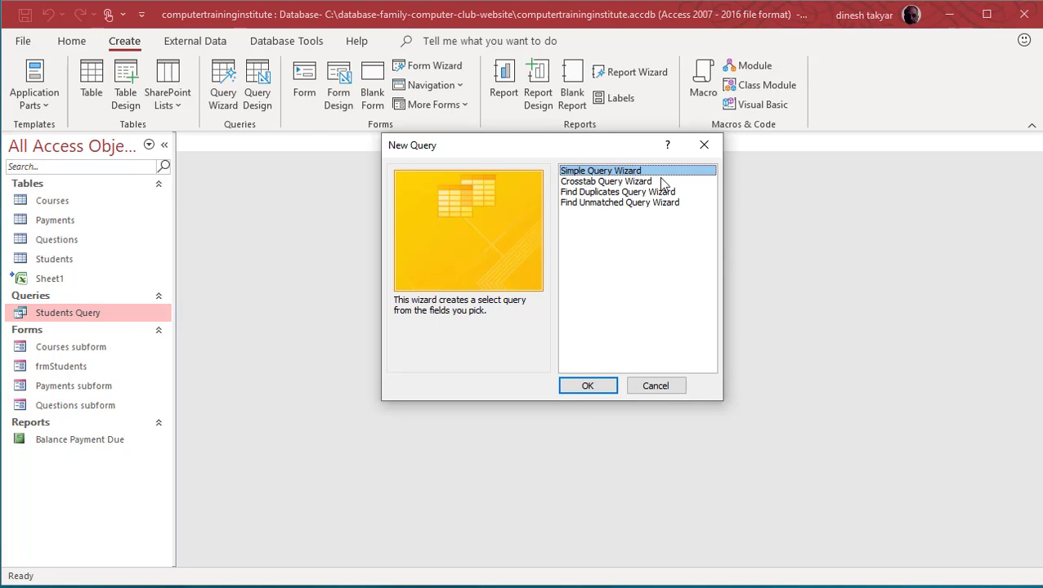
click(588, 386)
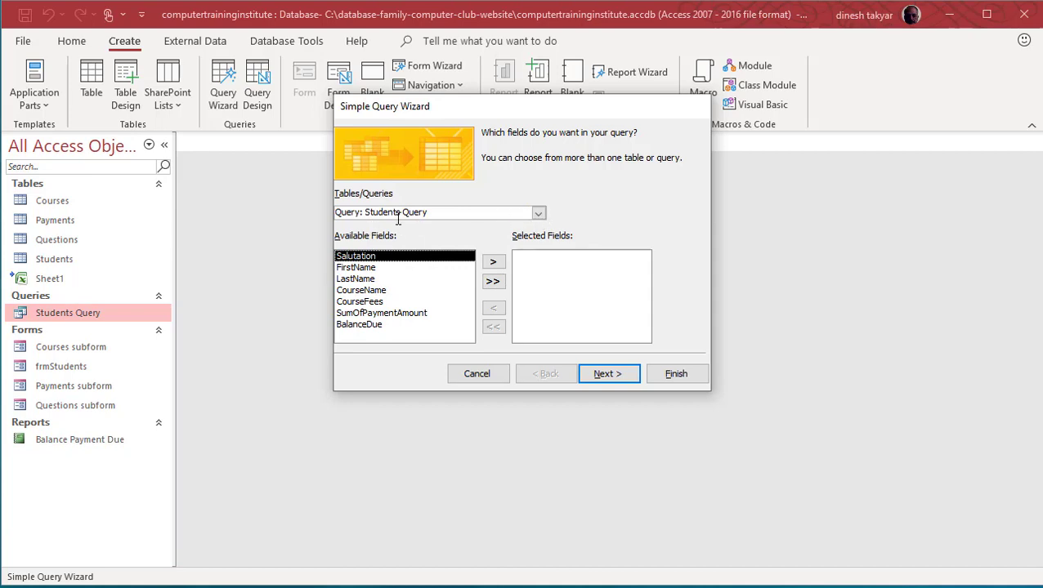
Step: Add Salutation, FirstName and LastName from the Students table to the query
click(538, 214)
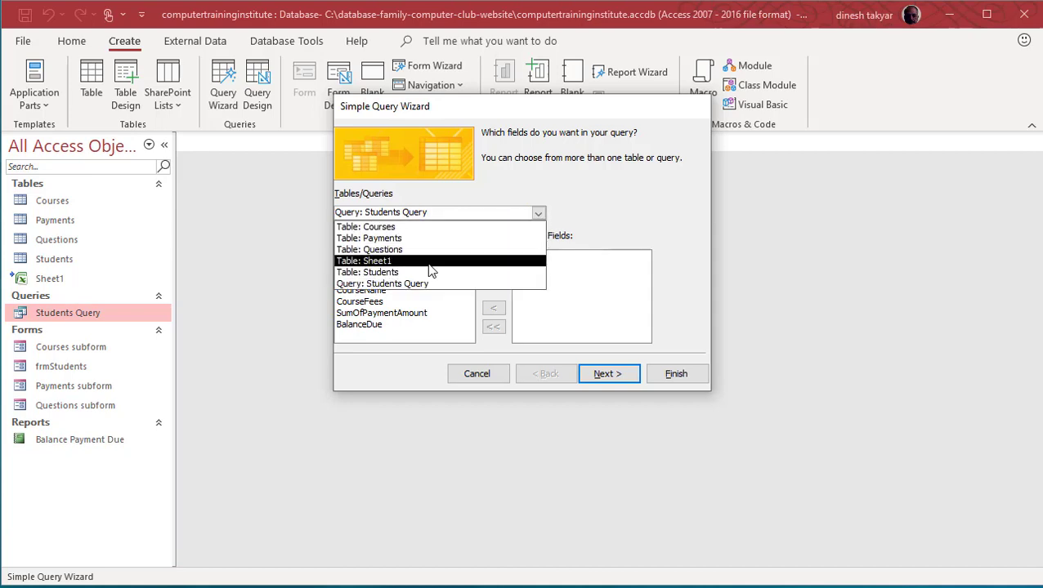
click(389, 273)
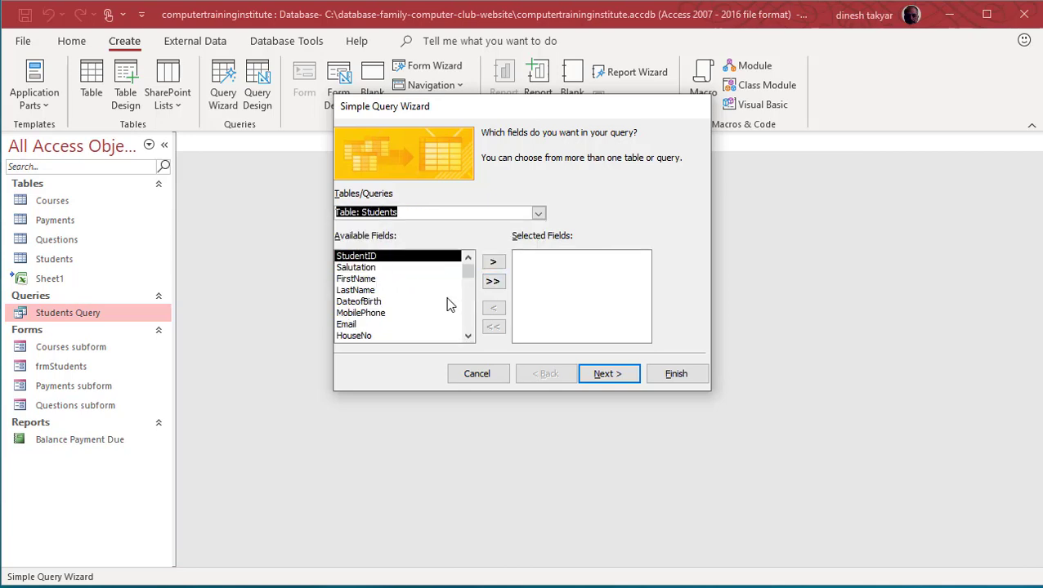
click(368, 269)
click(493, 263)
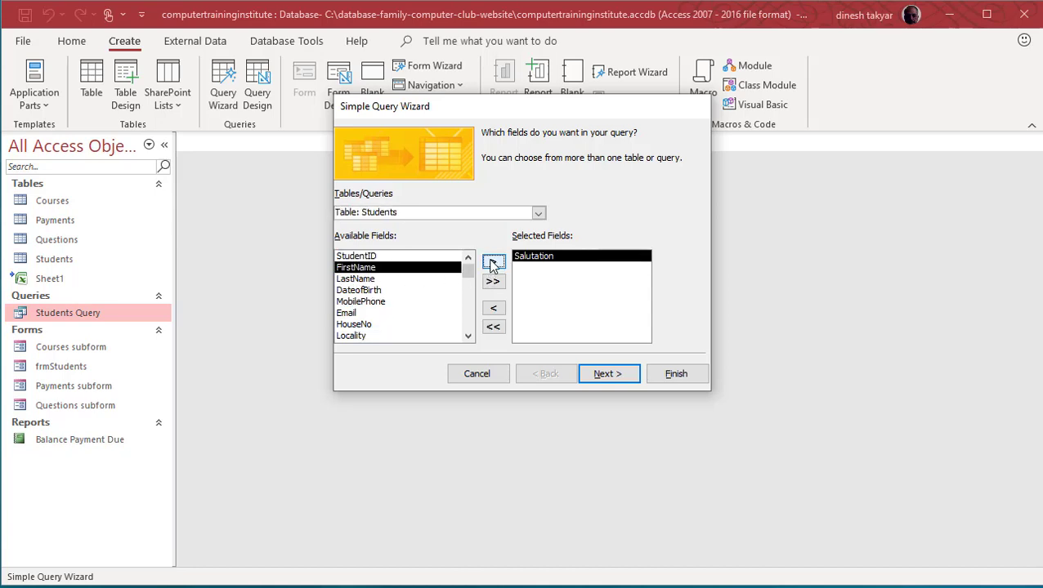
click(493, 262)
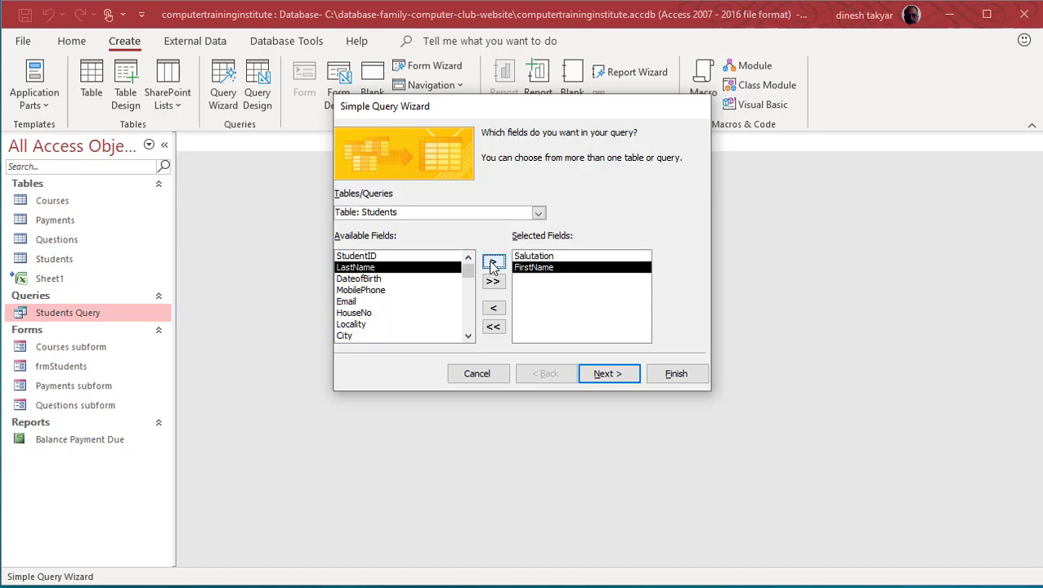
click(493, 262)
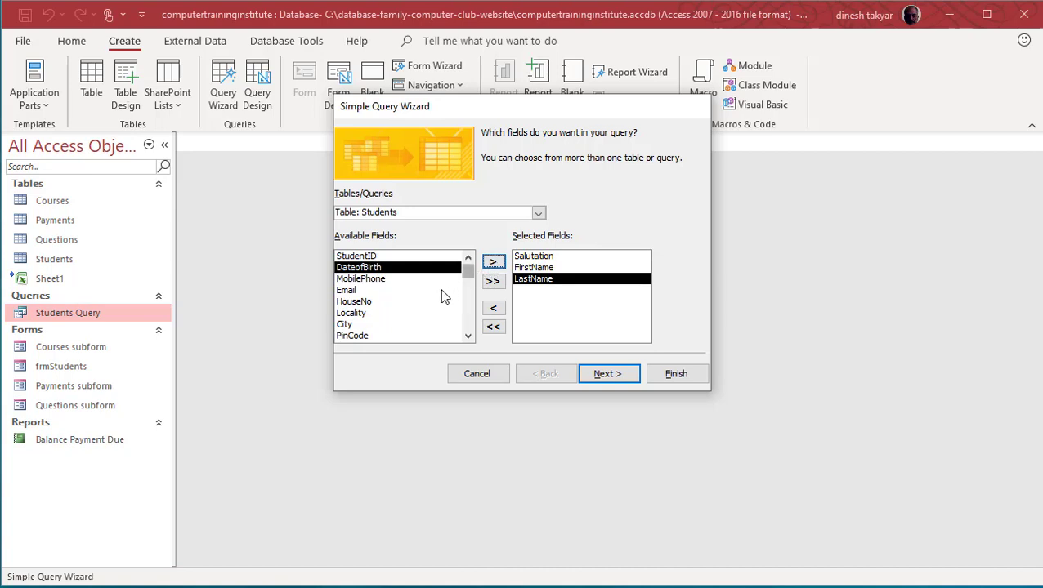
click(468, 337)
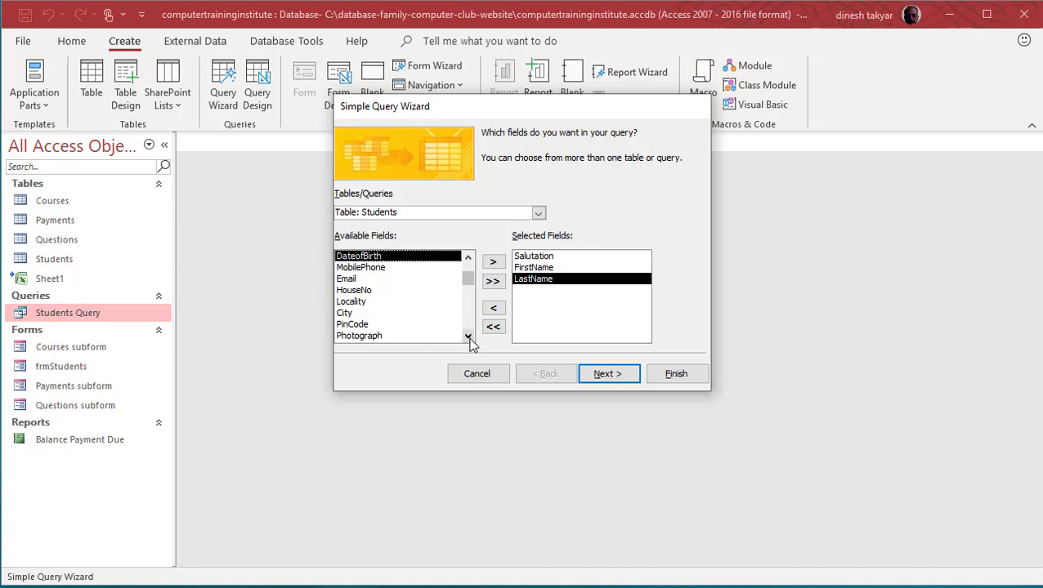
click(468, 337)
drag(469, 282, 467, 267)
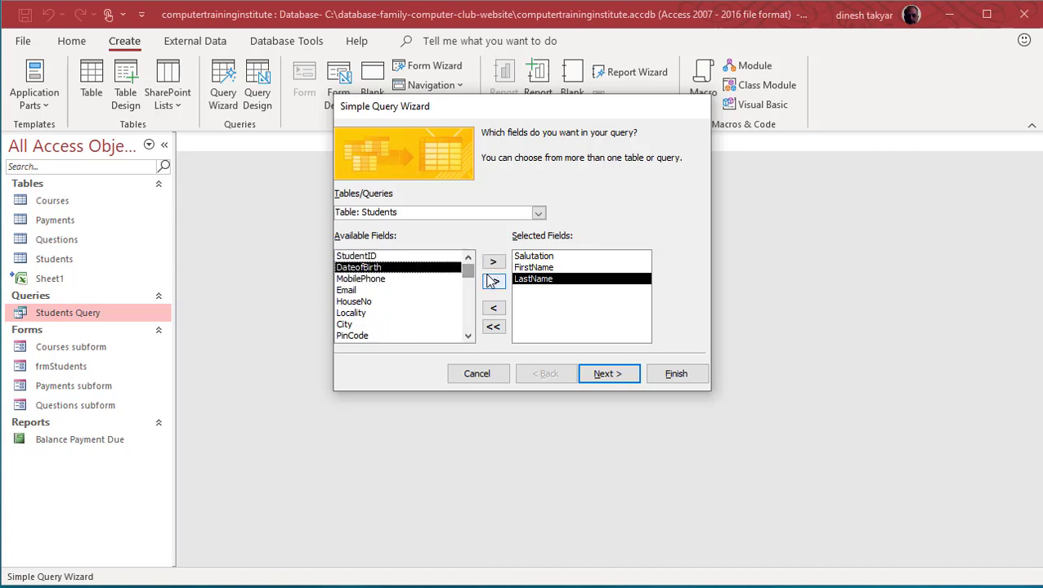
Step: Add PaymentAmount from the Payments table
click(538, 212)
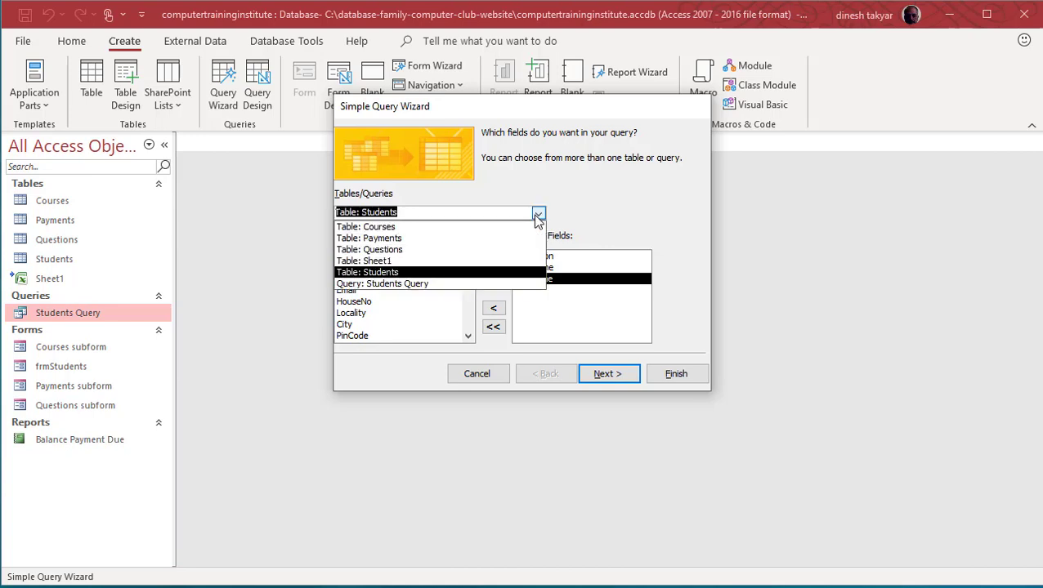
click(384, 238)
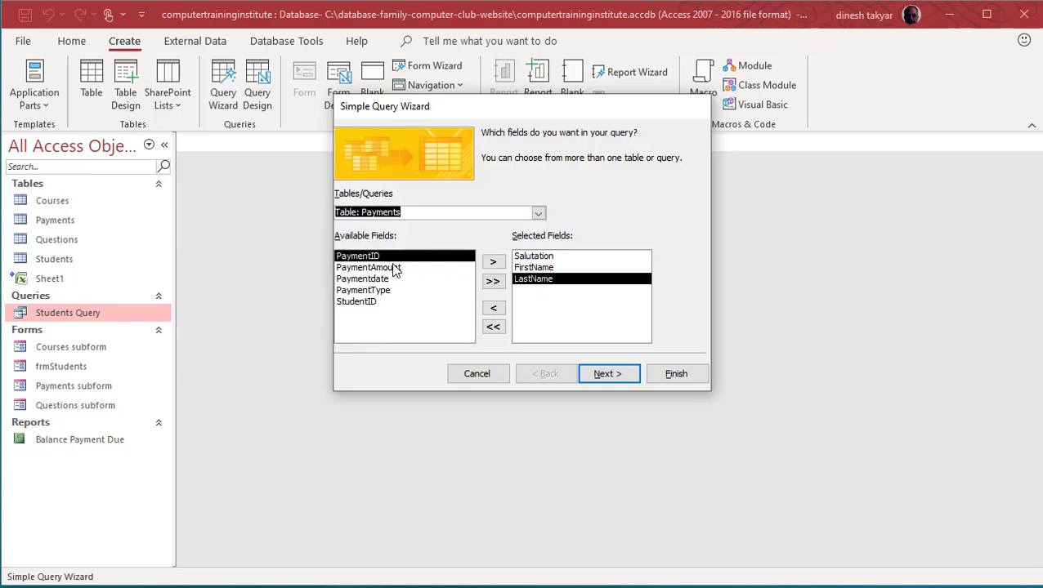
click(396, 268)
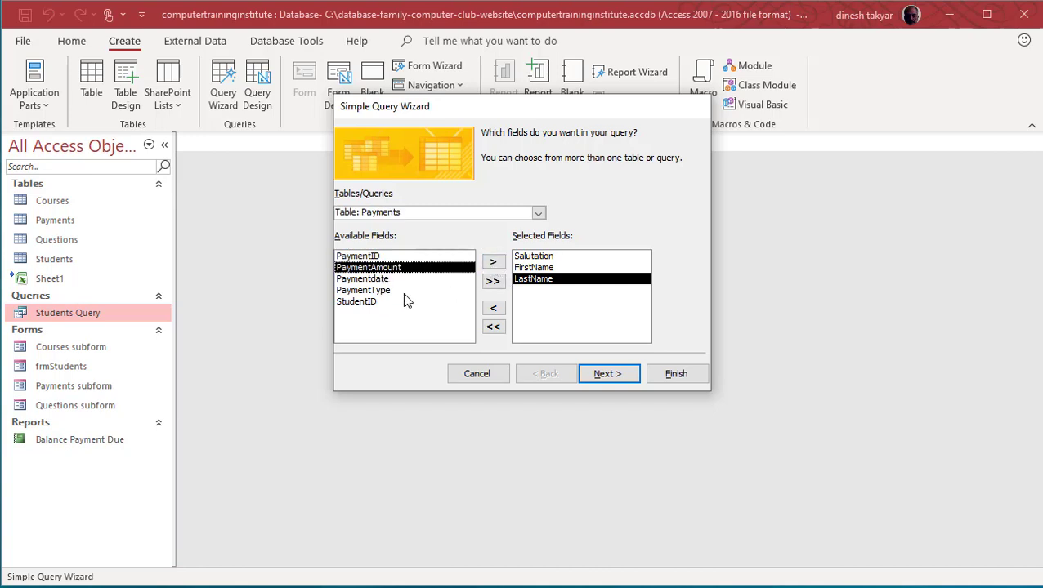
click(491, 265)
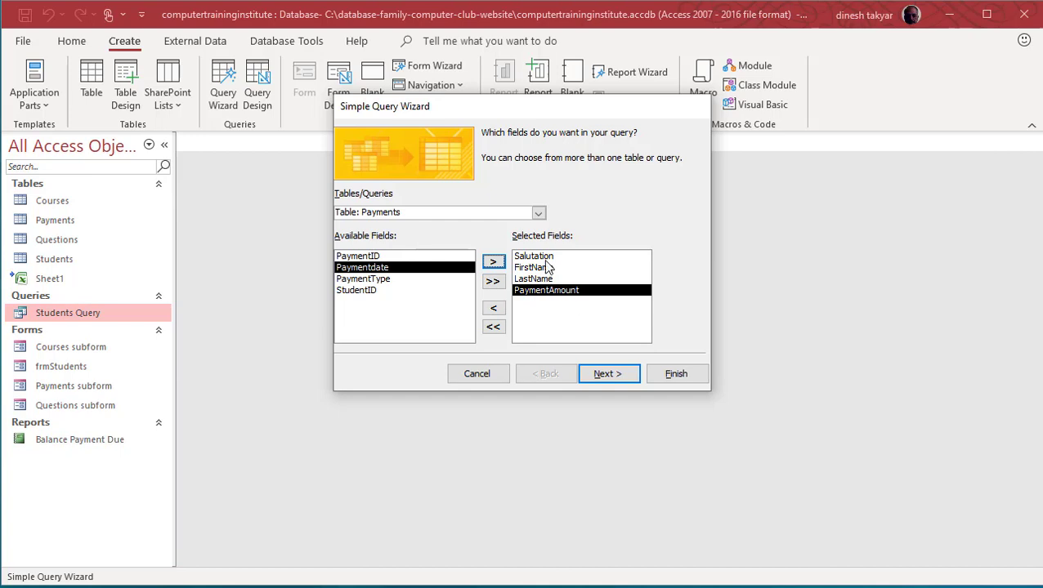
Step: Add CourseFees from the Courses table and continue to the next wizard step
click(538, 214)
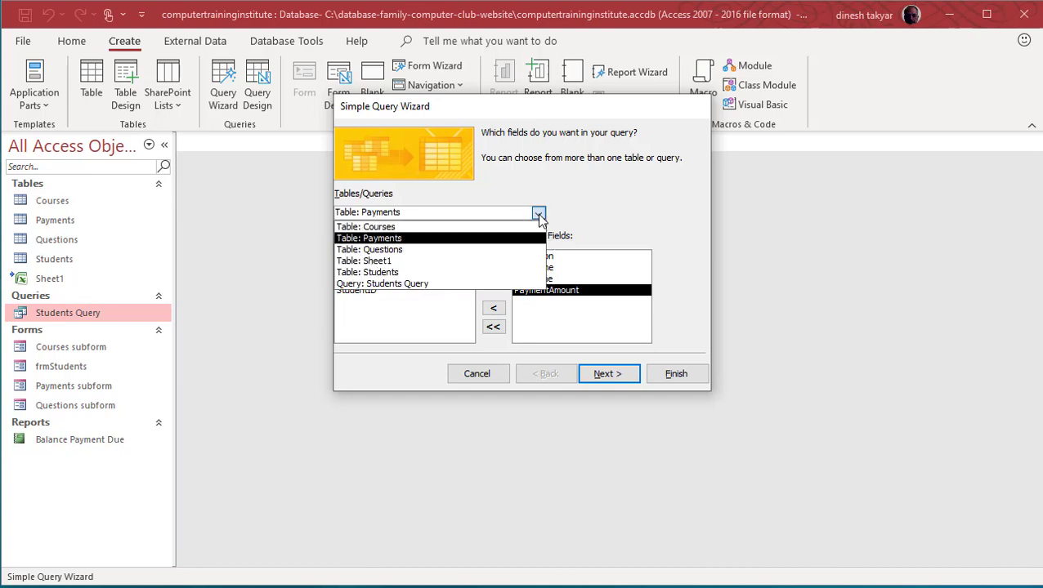
click(411, 228)
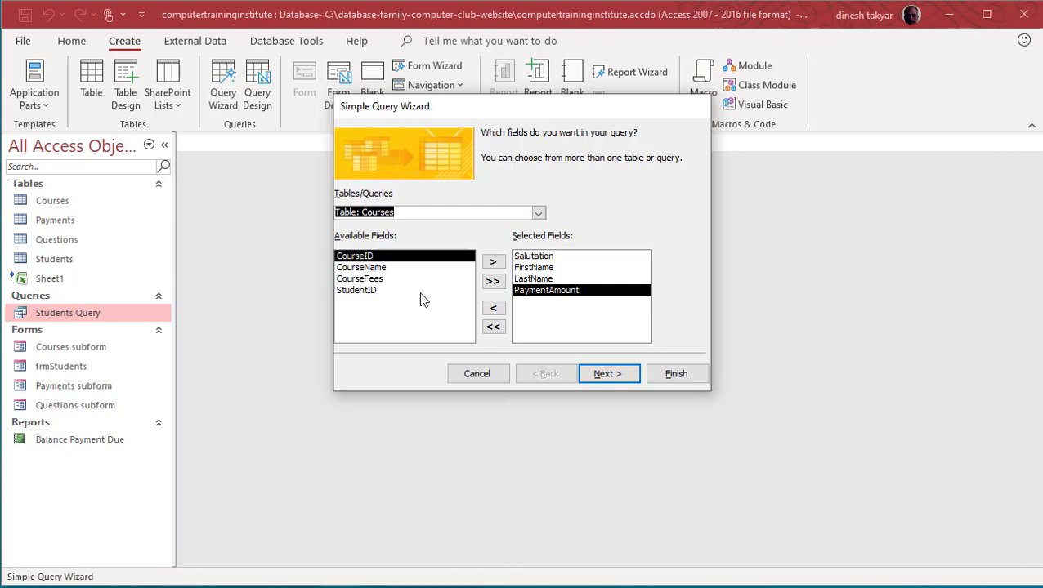
click(363, 270)
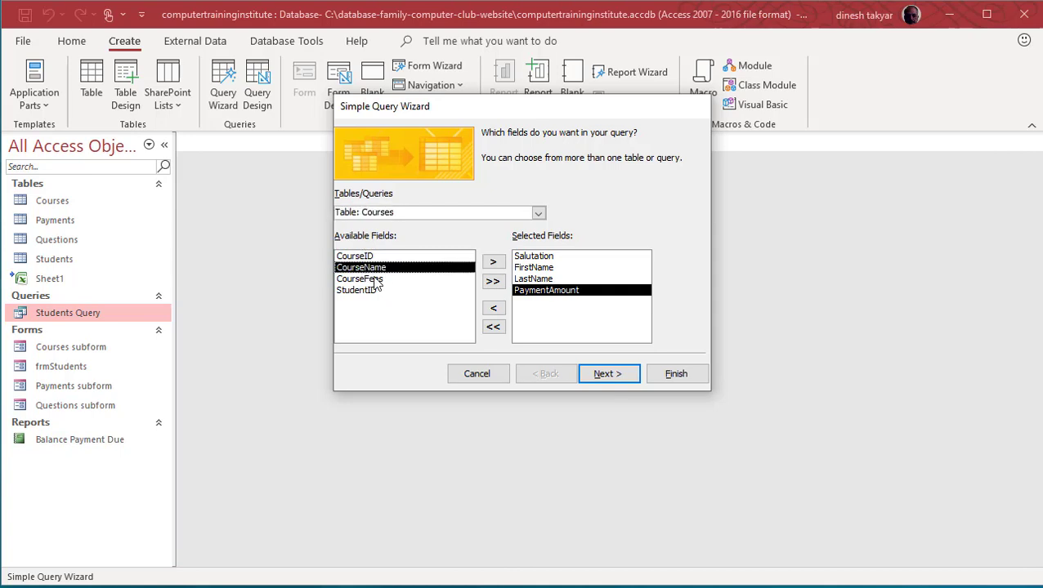
click(375, 280)
click(493, 262)
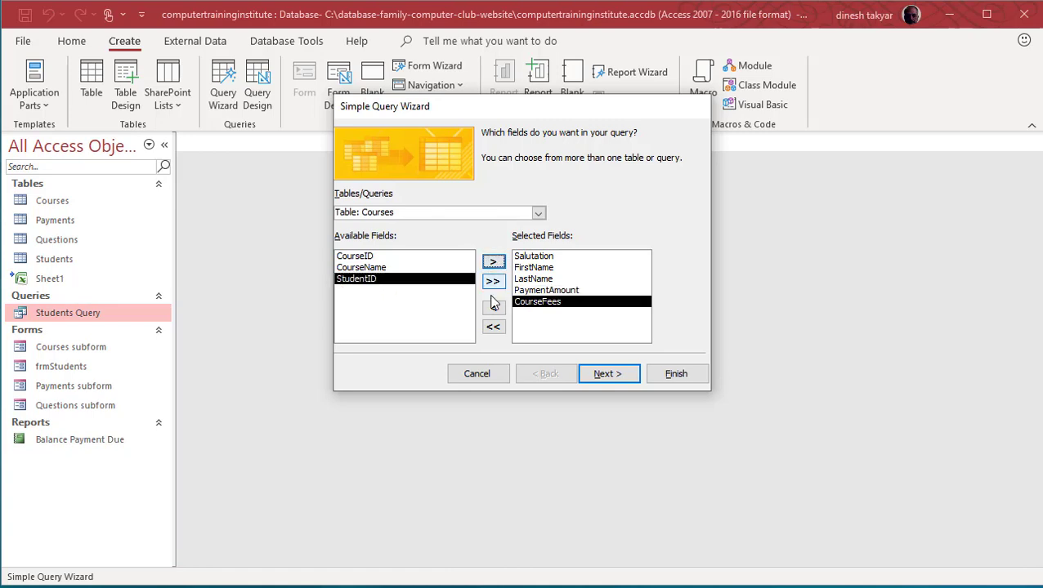
click(620, 376)
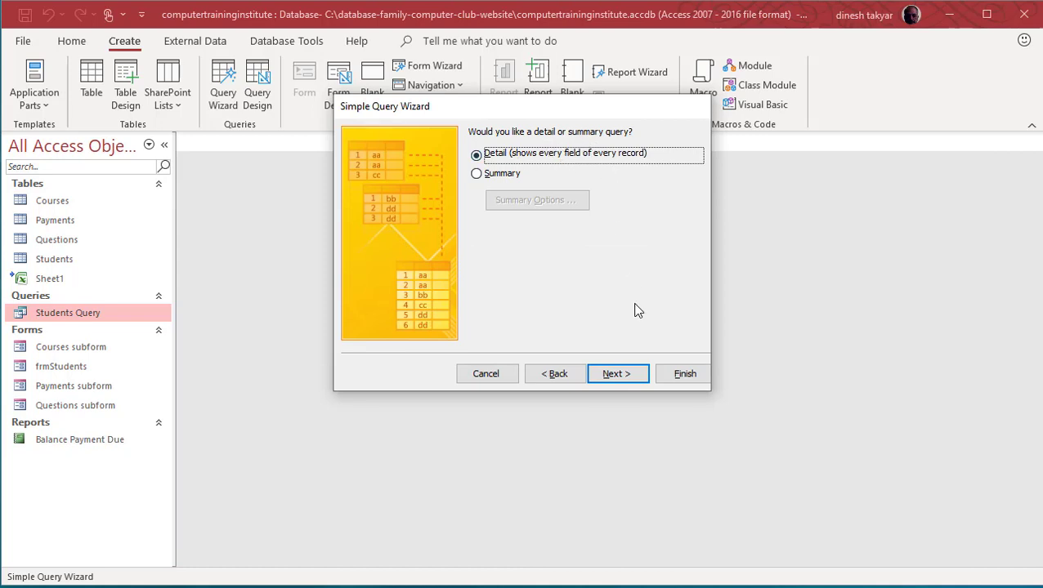
Step: Finish the detail query titled Students Query2, view its 7 records, then close it
click(619, 376)
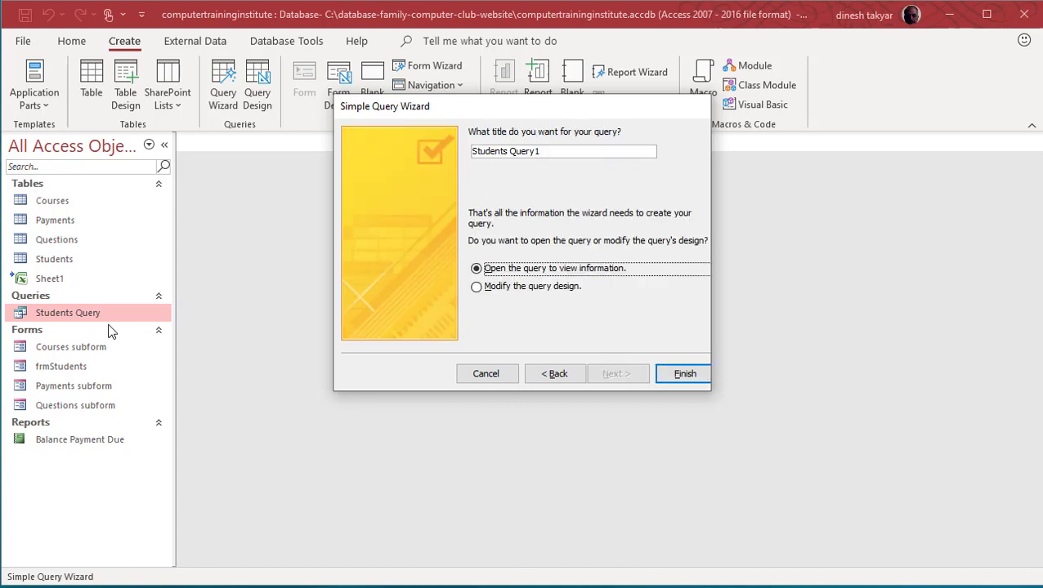
click(553, 151)
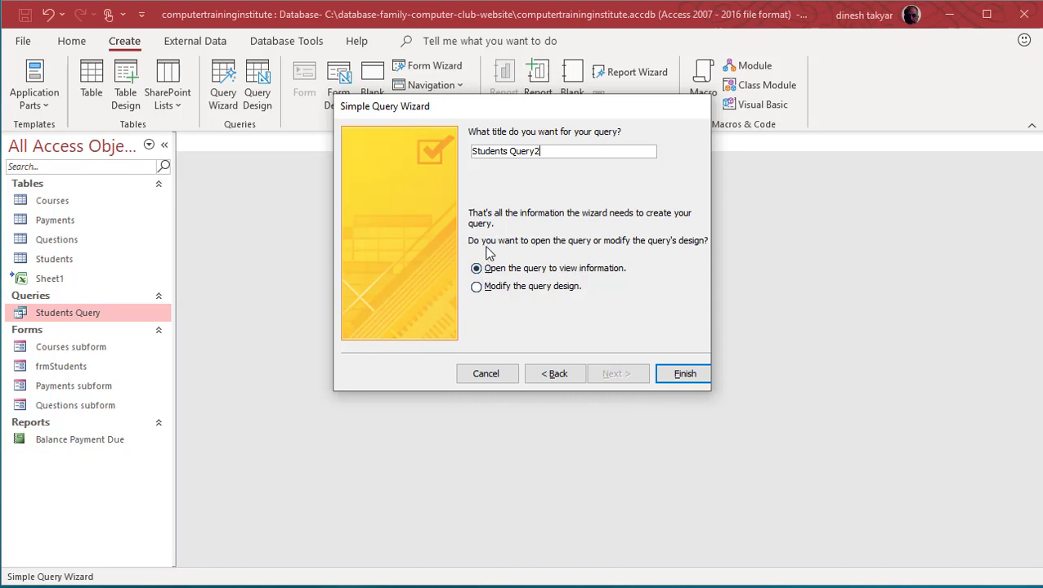
click(685, 374)
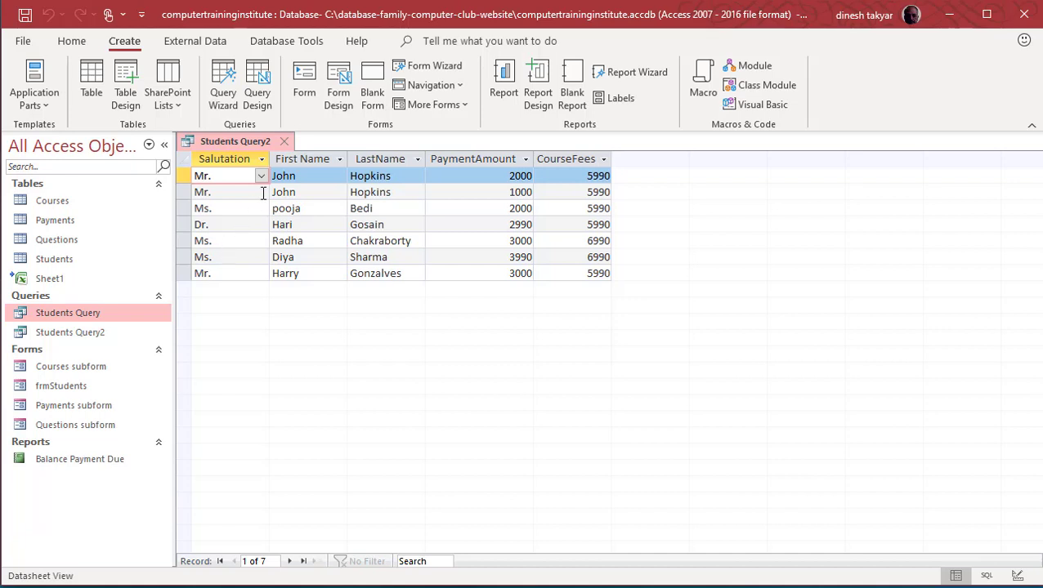
click(283, 142)
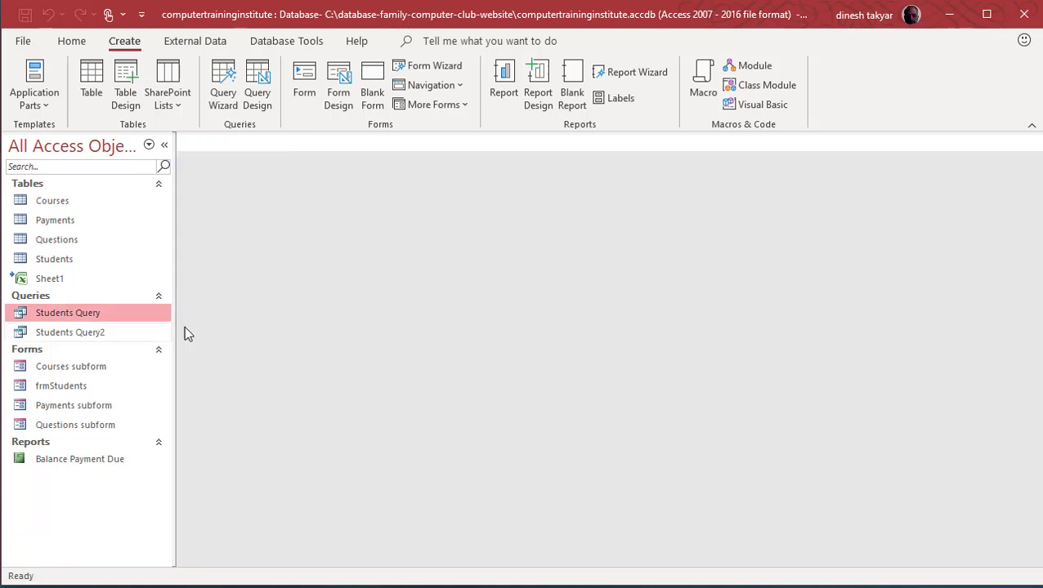
right_click(99, 335)
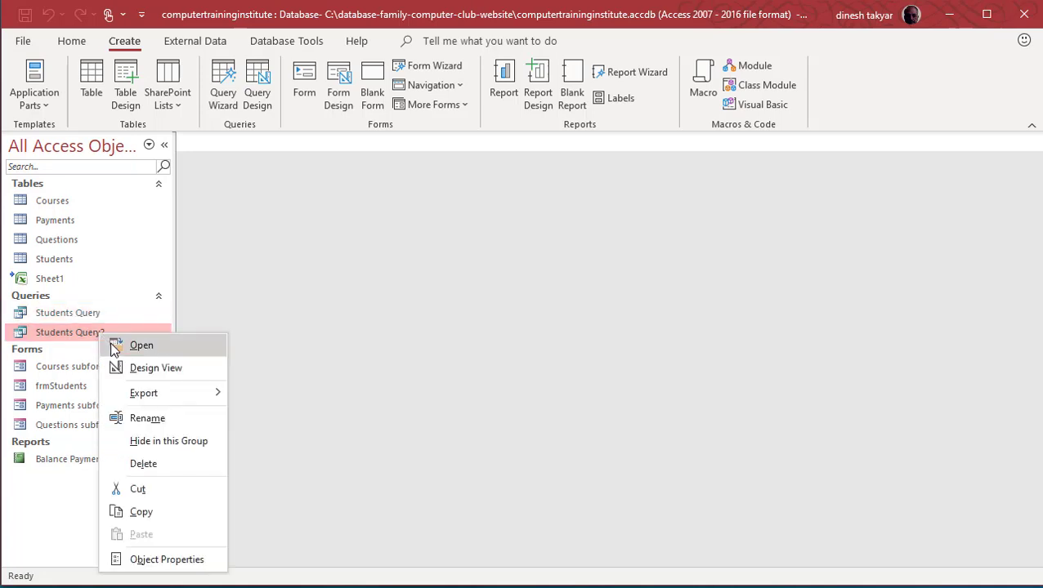
Step: In Students Query2 design, add the column BalanceDue:[CourseFees]-Sum([PaymentAmount])
click(143, 369)
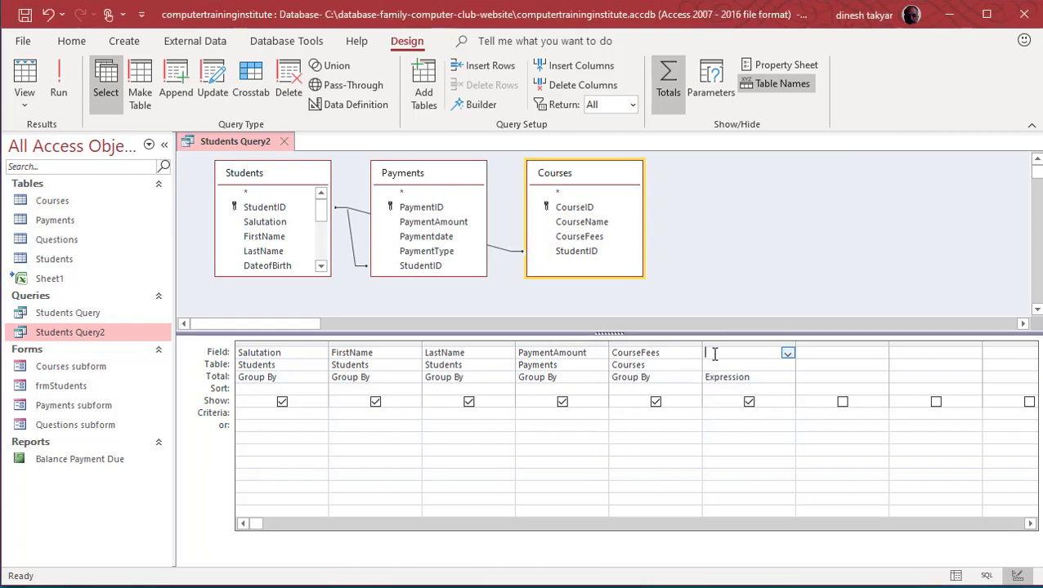
text(Balan)
text(ceDue)
text(:[C)
text(ourse)
text(Fees])
text(-)
text(sum)
text(([P)
text(ayment)
text(Amount)
text(])
text())
key(Tab)
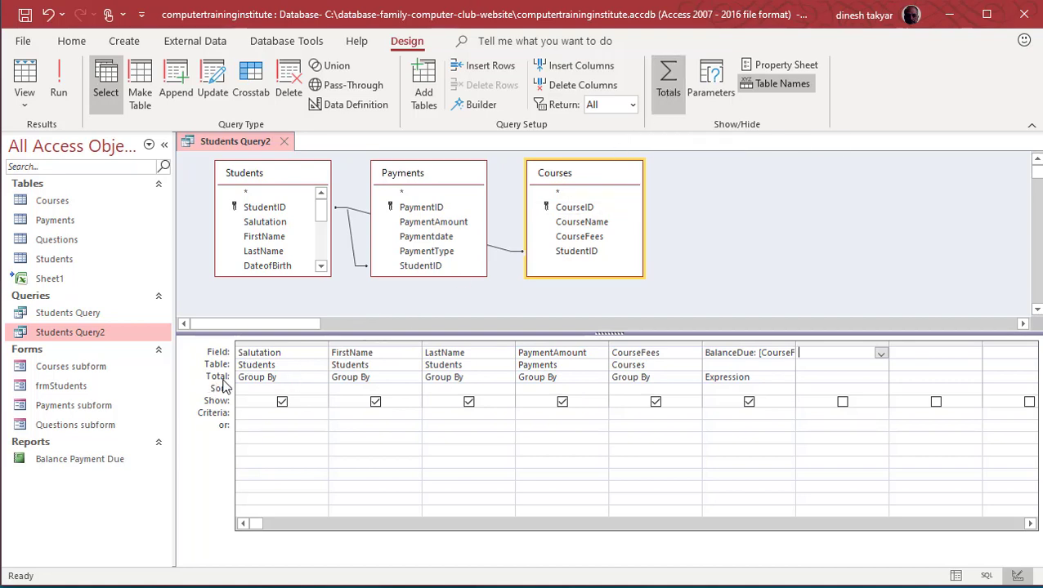
Step: Set PaymentAmount's Total row to Sum and save Students Query2 when closing it
click(567, 376)
click(601, 378)
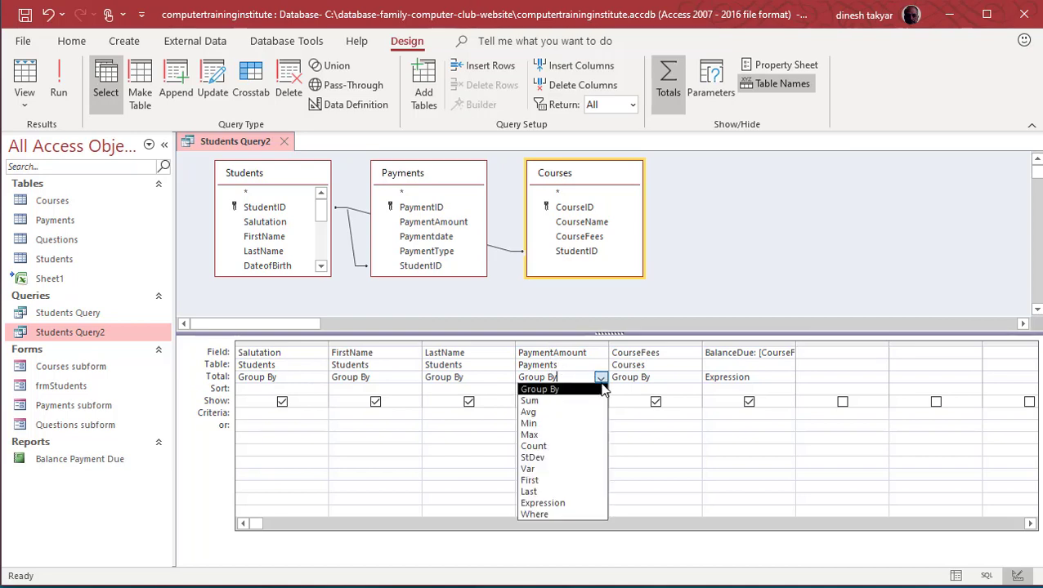
click(569, 401)
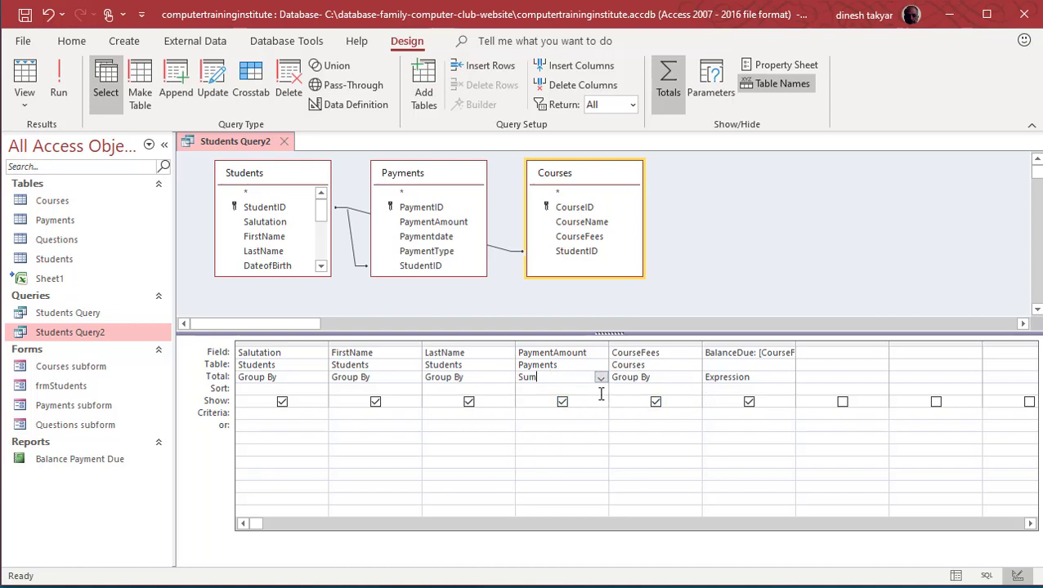
click(541, 378)
click(284, 141)
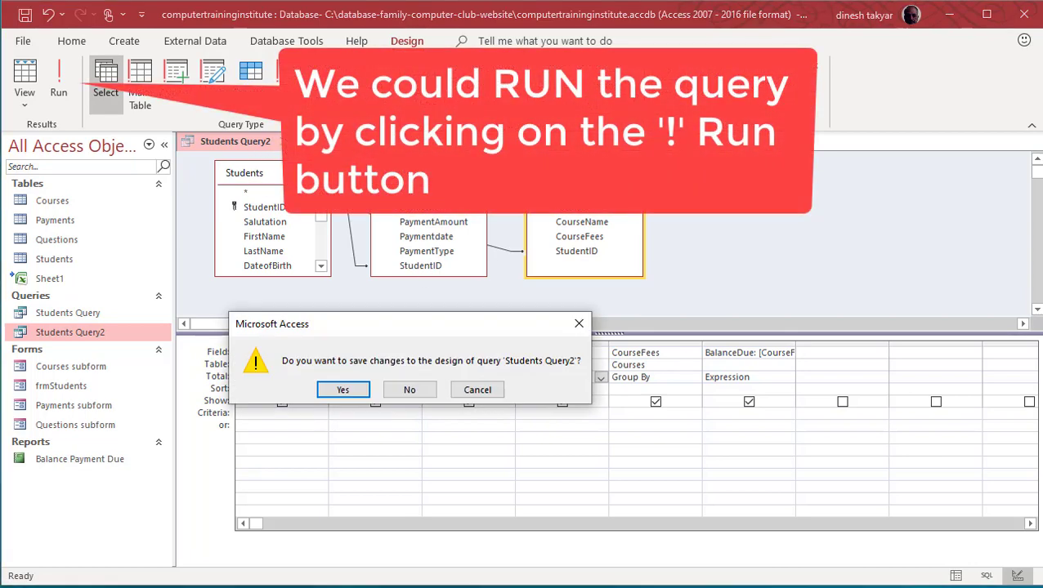
click(342, 391)
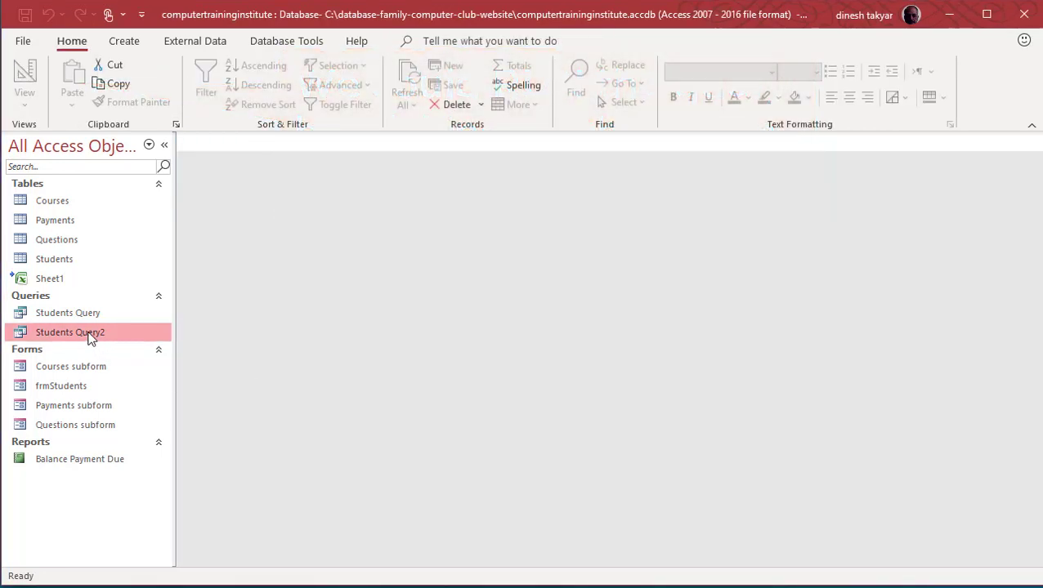
double_click(90, 338)
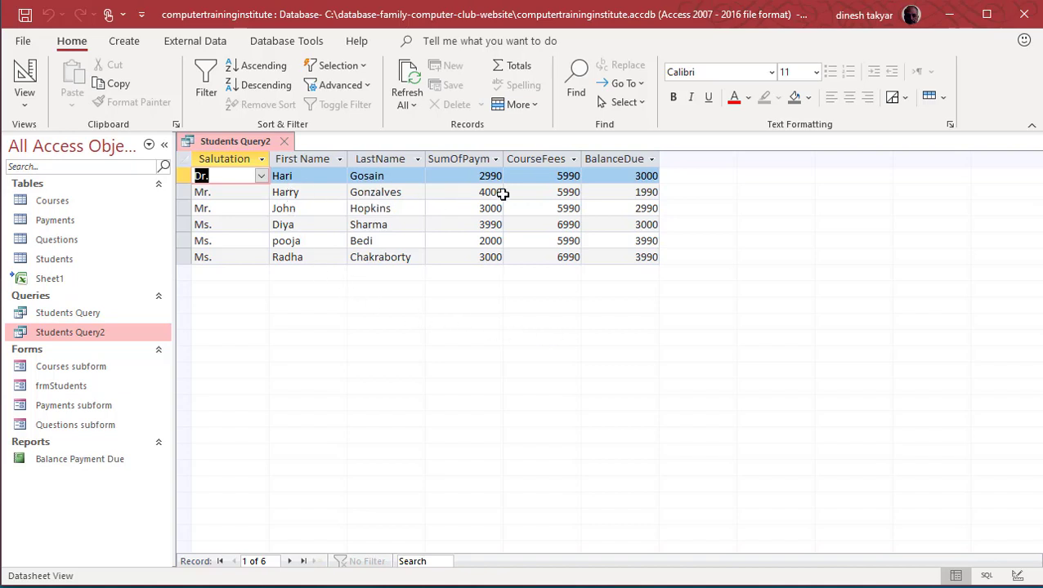
click(478, 191)
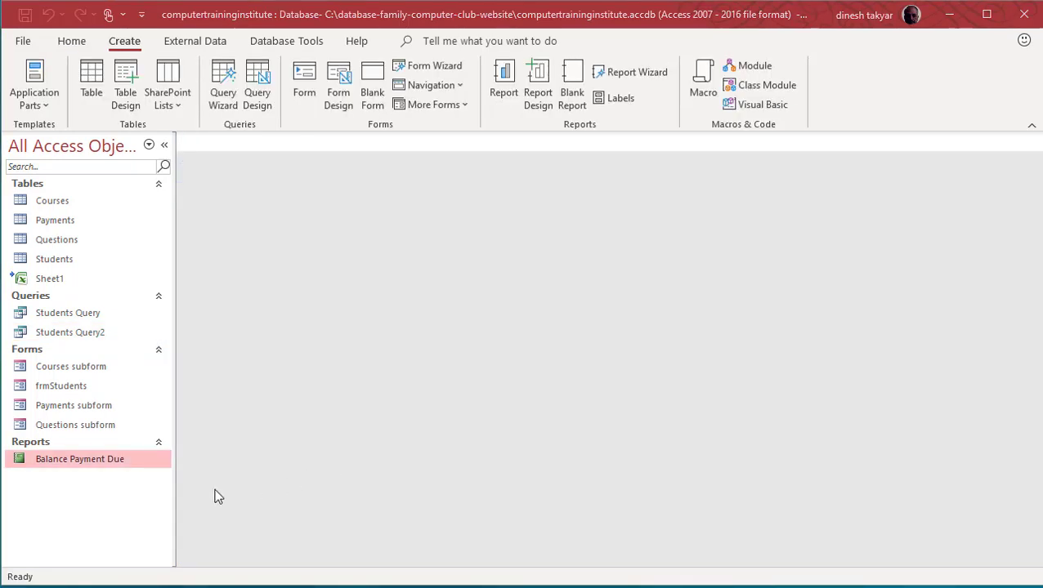
double_click(61, 460)
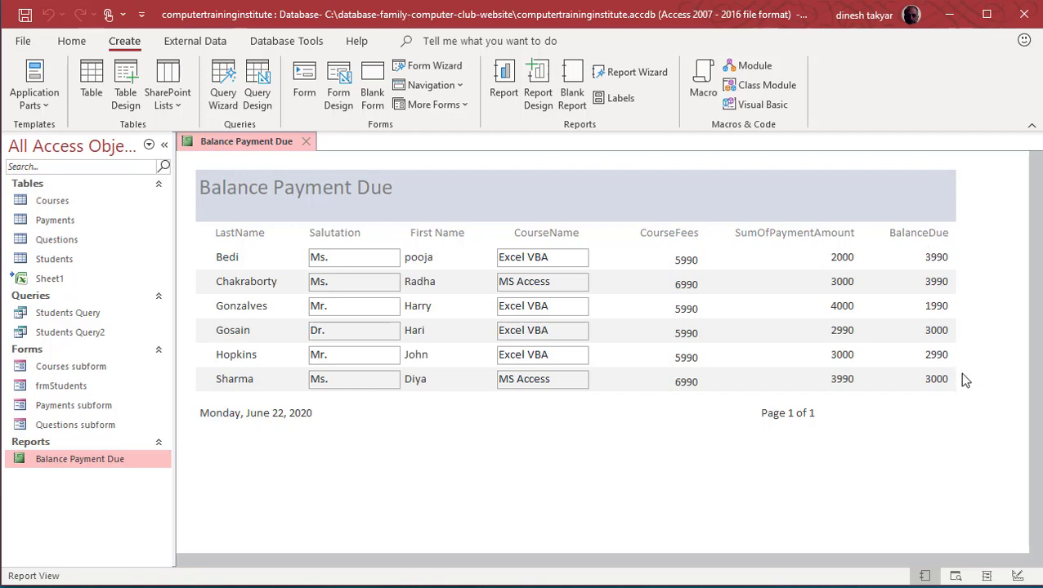
click(306, 142)
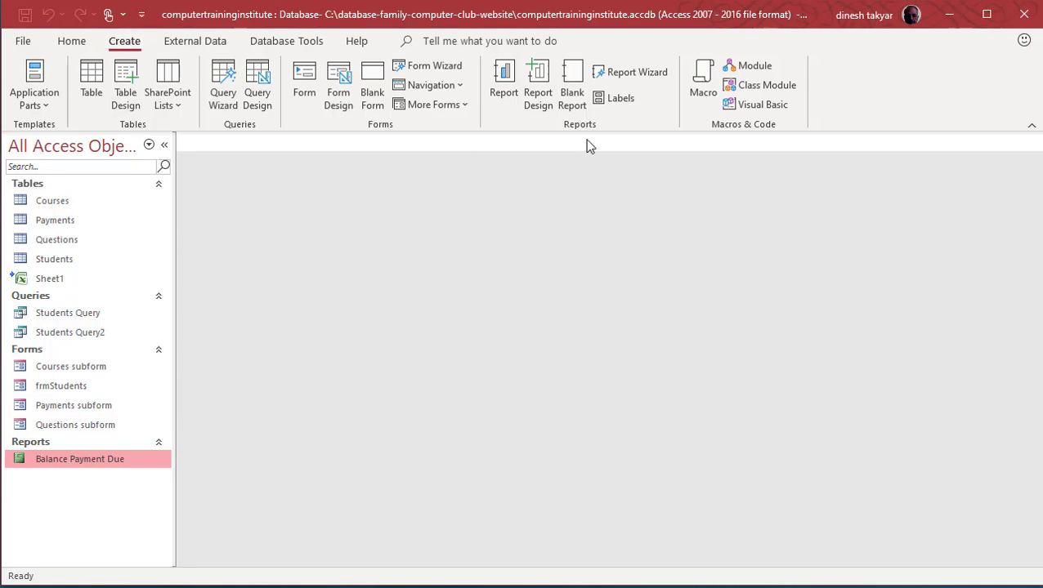
Step: Launch the Report Wizard and add Salutation, FirstName, LastName and BalanceDue from Students Query
click(643, 76)
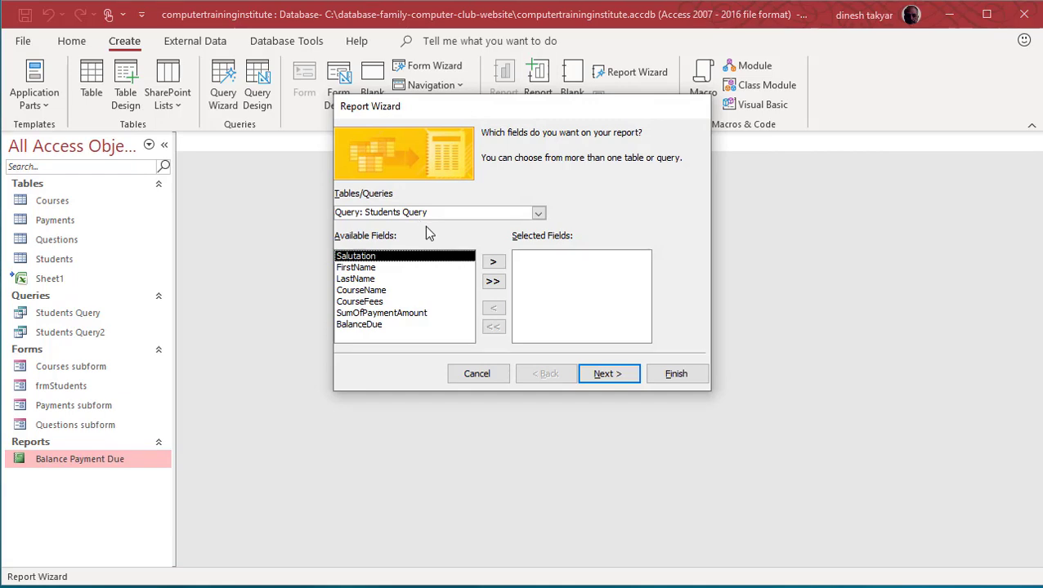
click(492, 263)
click(496, 265)
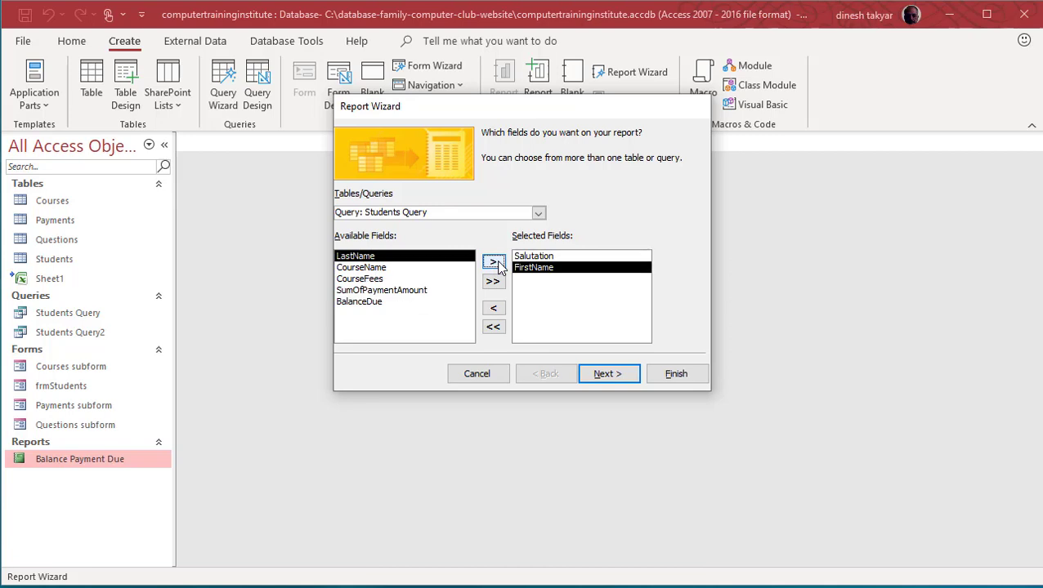
click(495, 263)
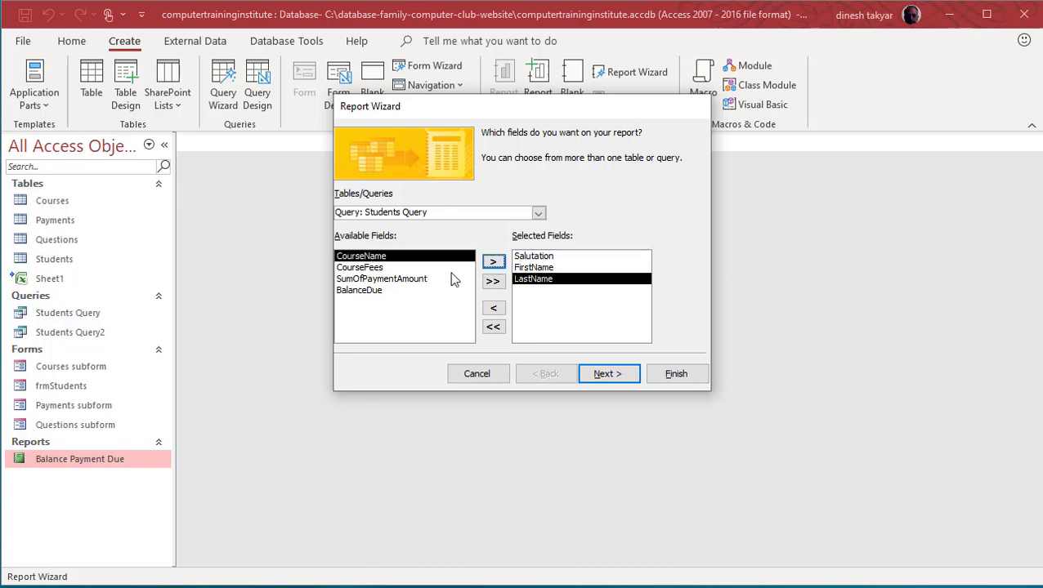
click(355, 291)
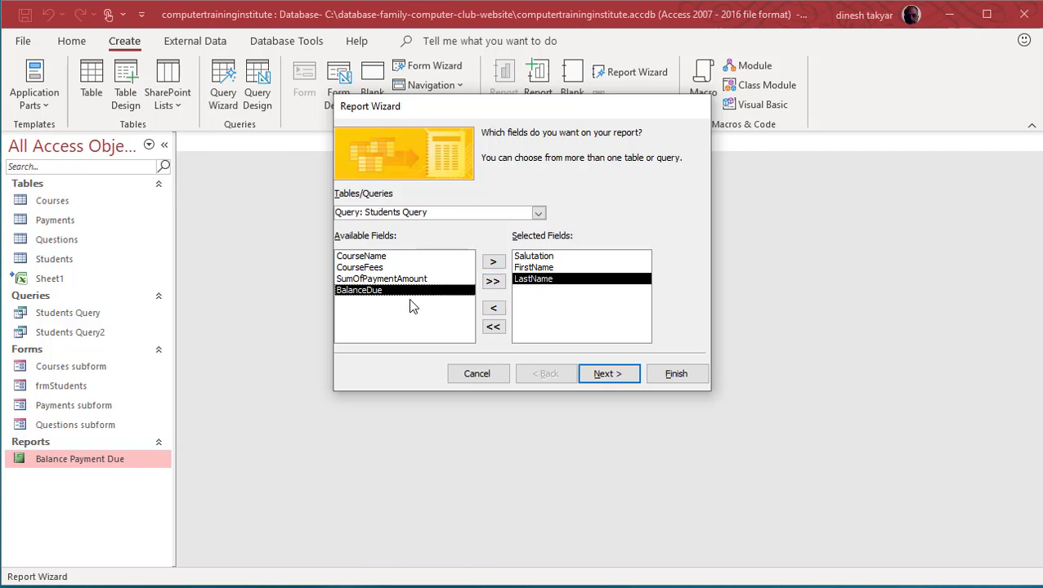
click(493, 262)
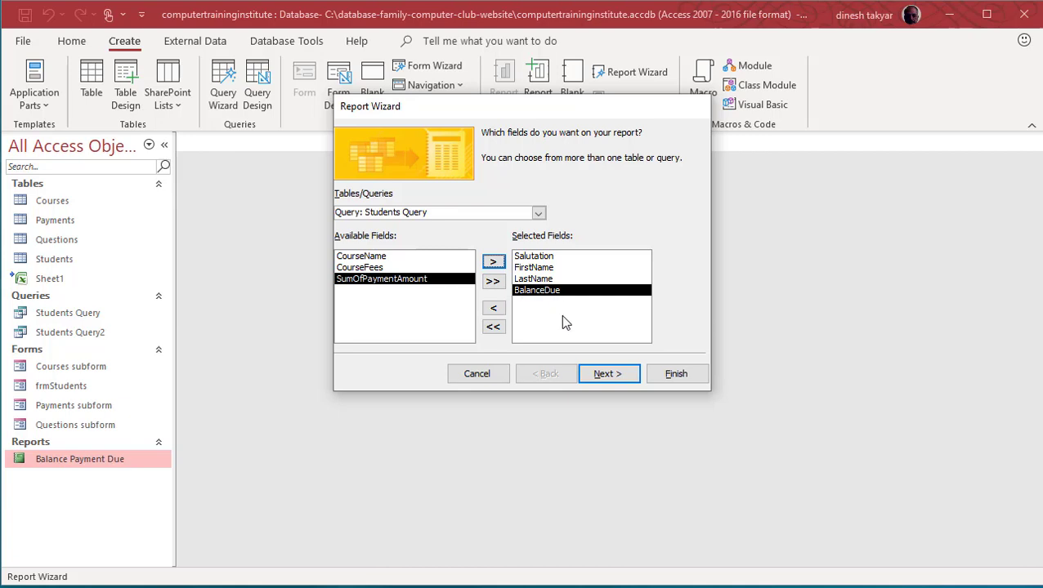
click(604, 377)
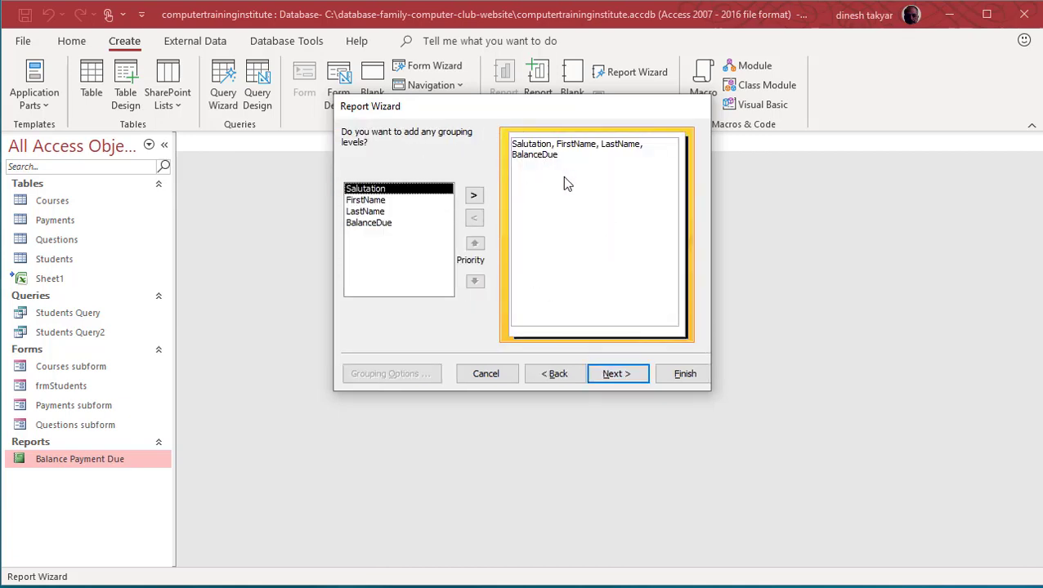
Step: Skip grouping, sort the report by LastName, and keep the Tabular, Portrait layout
click(633, 374)
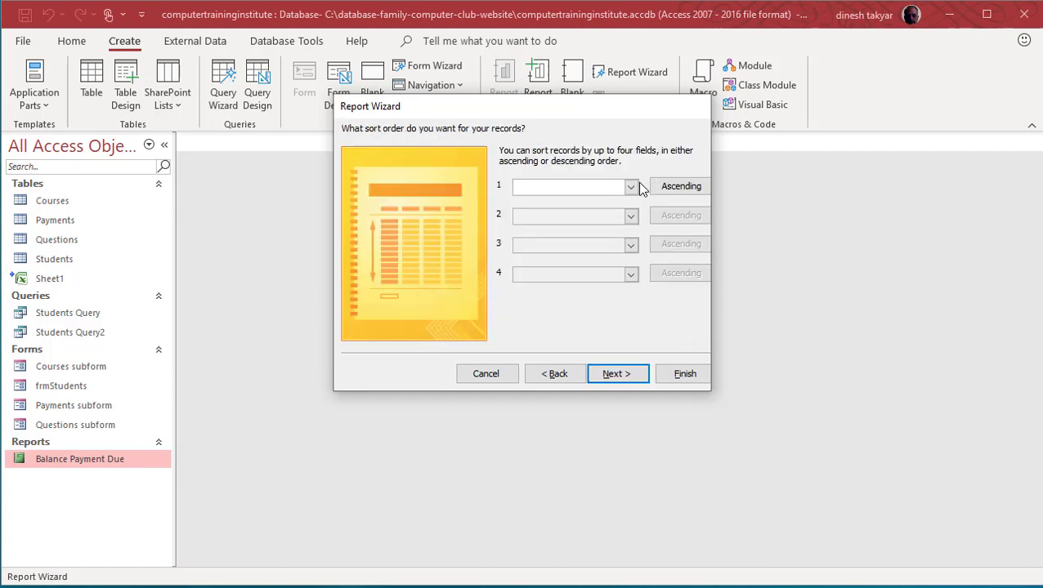
click(631, 187)
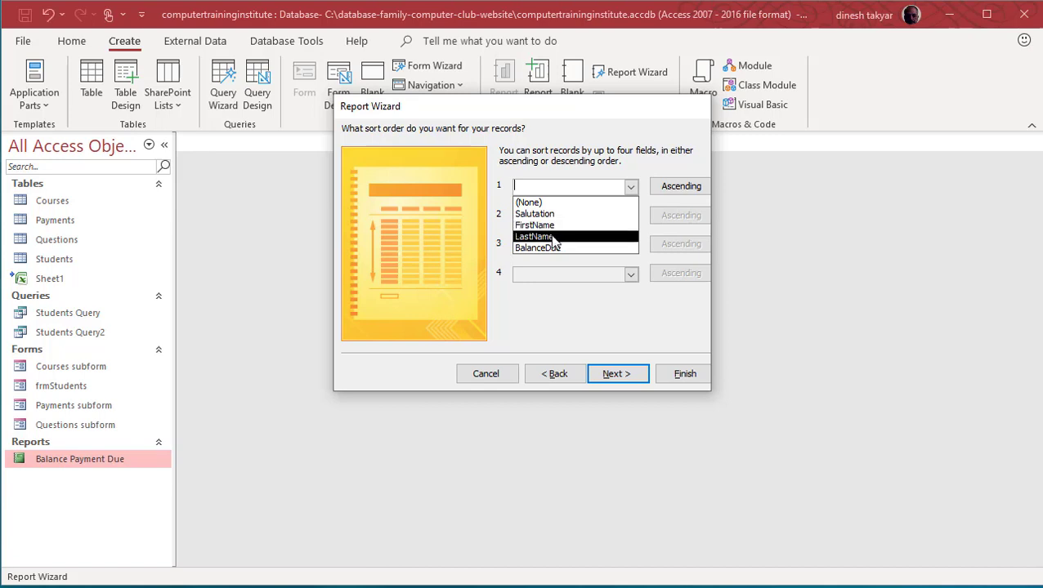
click(551, 234)
click(614, 374)
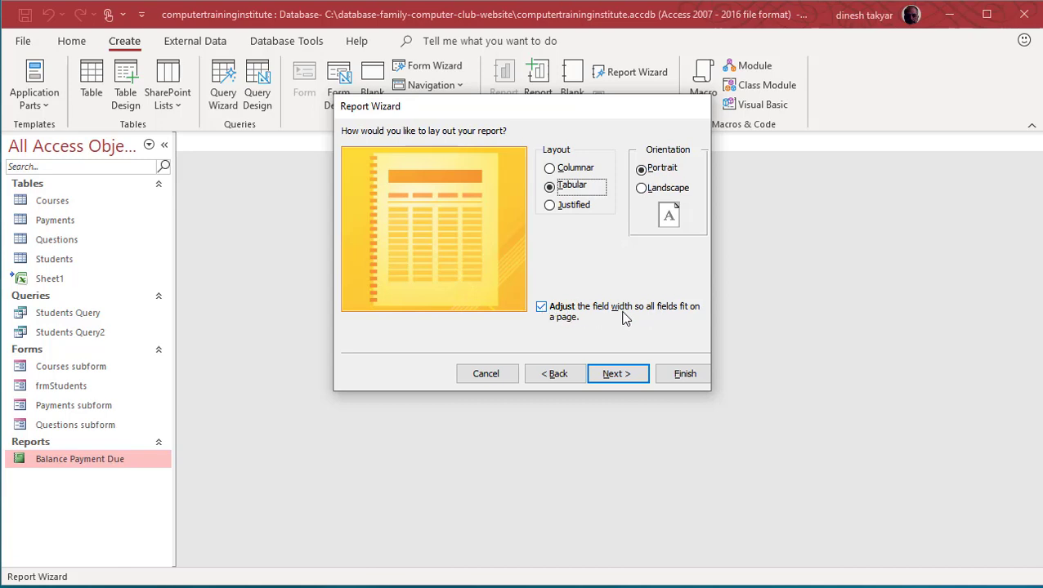
click(612, 373)
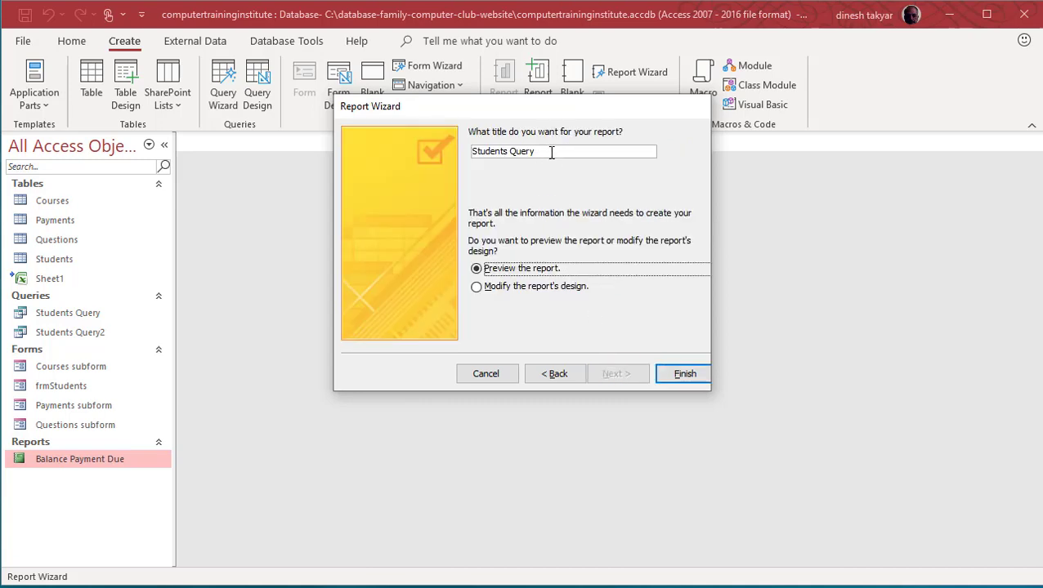
Step: Title the report 'Balance Due Report 2' and finish it to open the print preview
drag(550, 152, 471, 152)
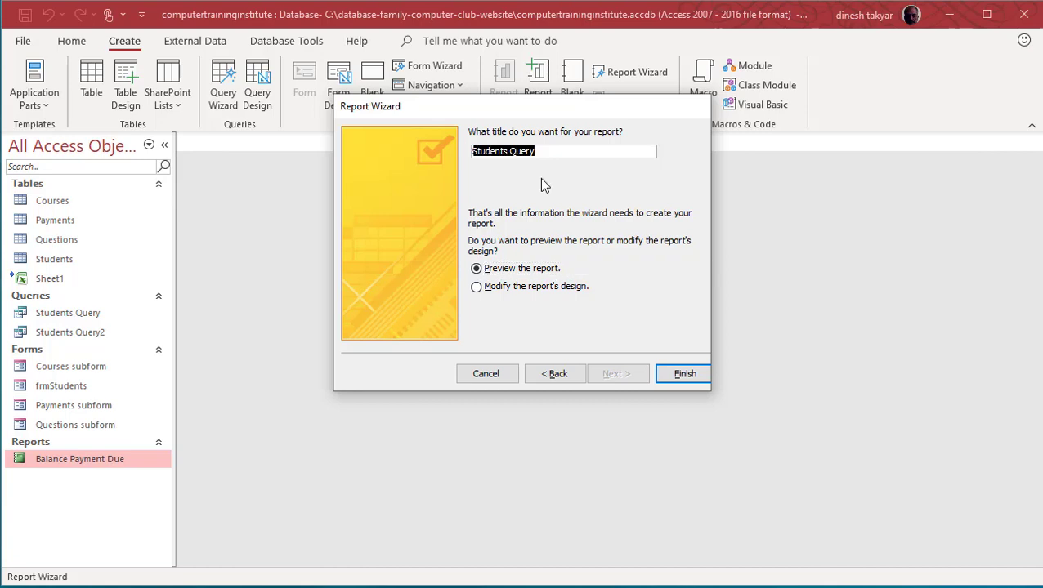
text(Bal)
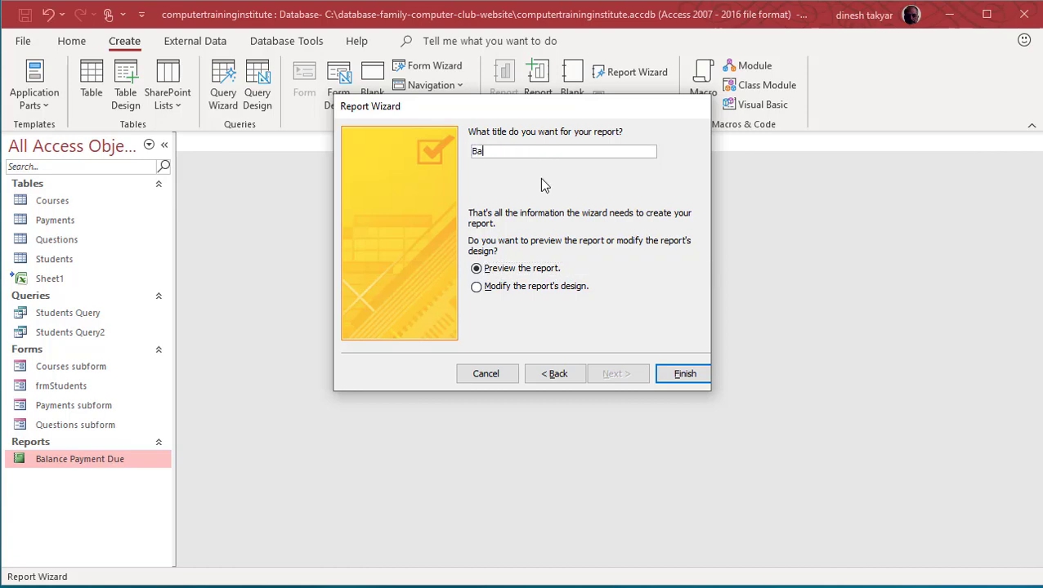
text(ance Due Report 2)
click(685, 374)
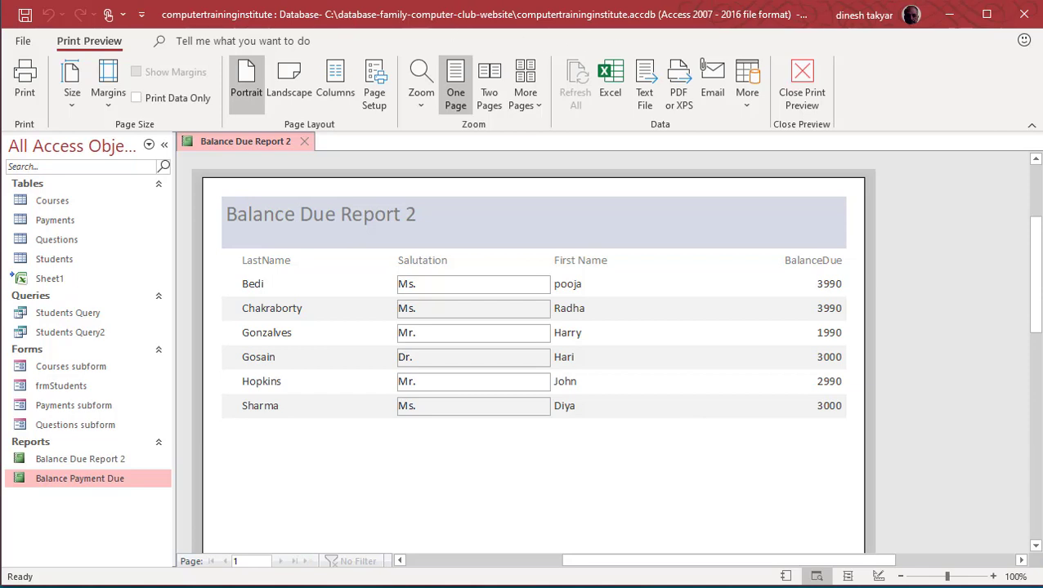
Step: Open the Balance Payment Due report, then return to the Balance Due Report 2 tab
double_click(97, 482)
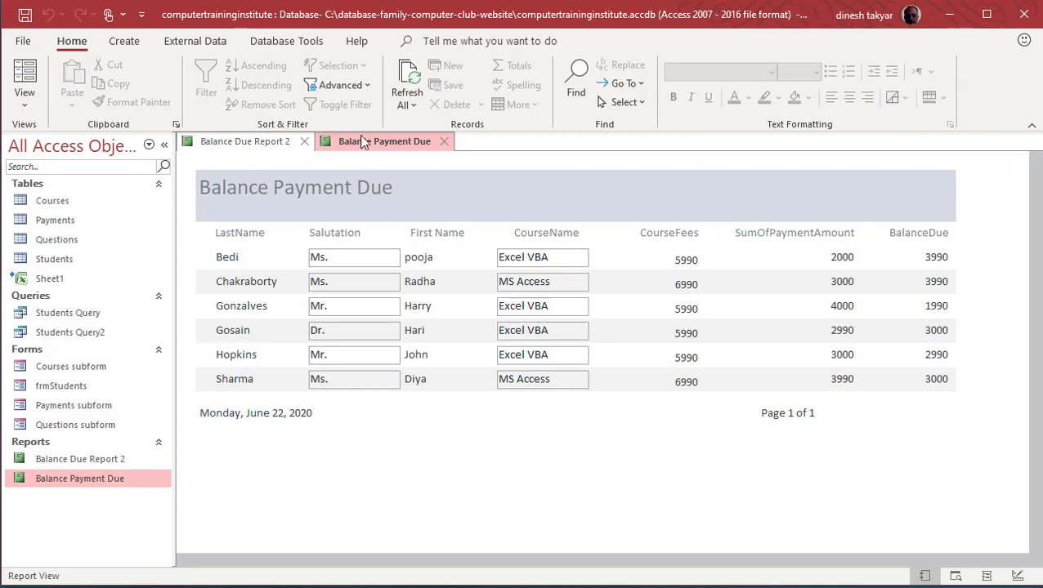
click(256, 150)
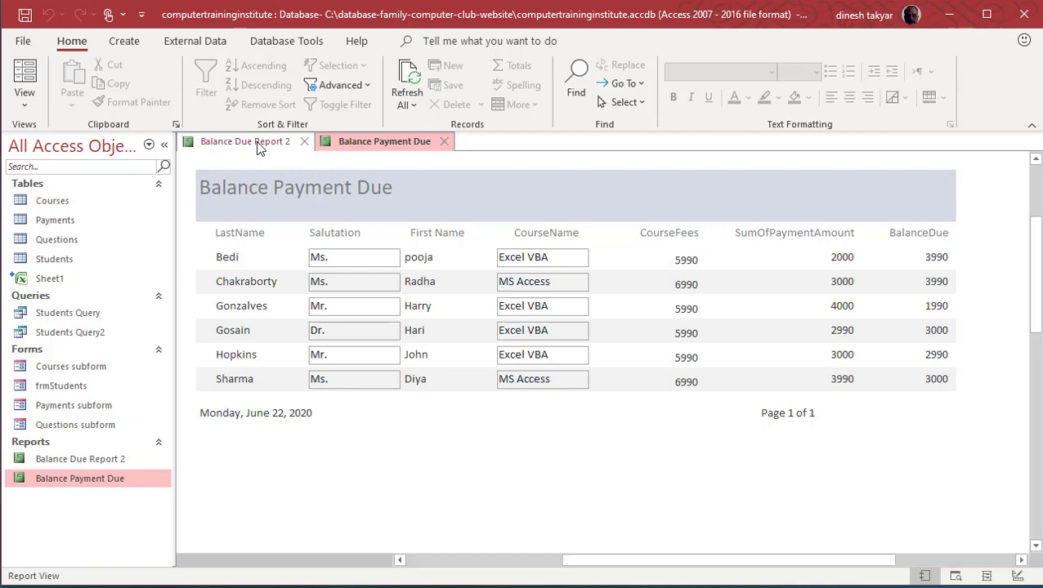